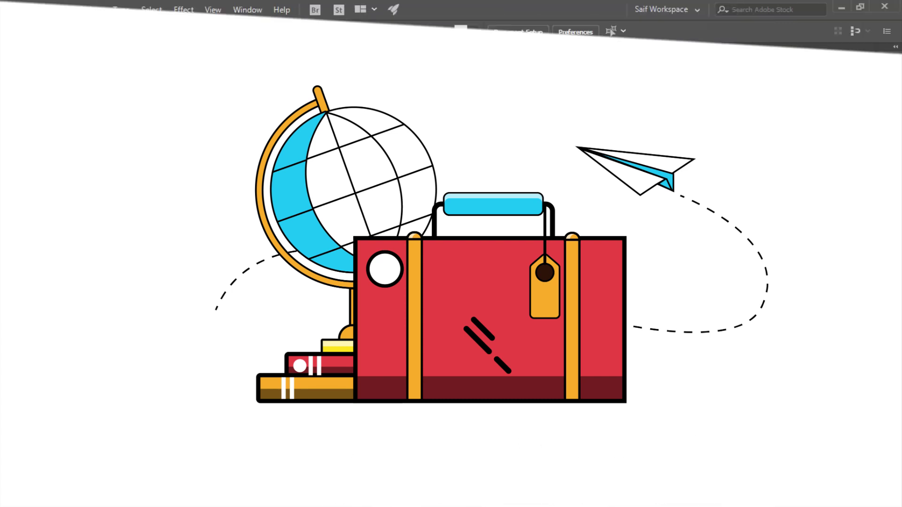
Draw a circle near the artboard centre and set its fill to None
drag(21, 139, 45, 166)
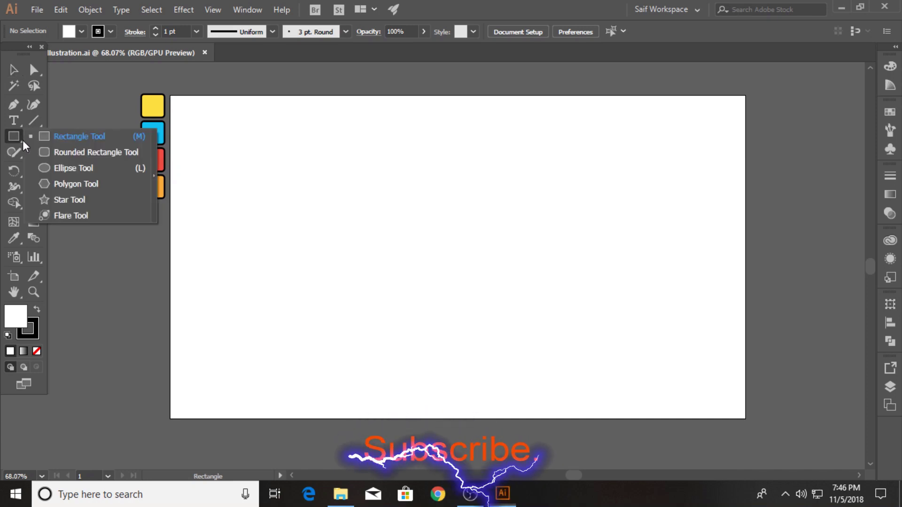
click(361, 194)
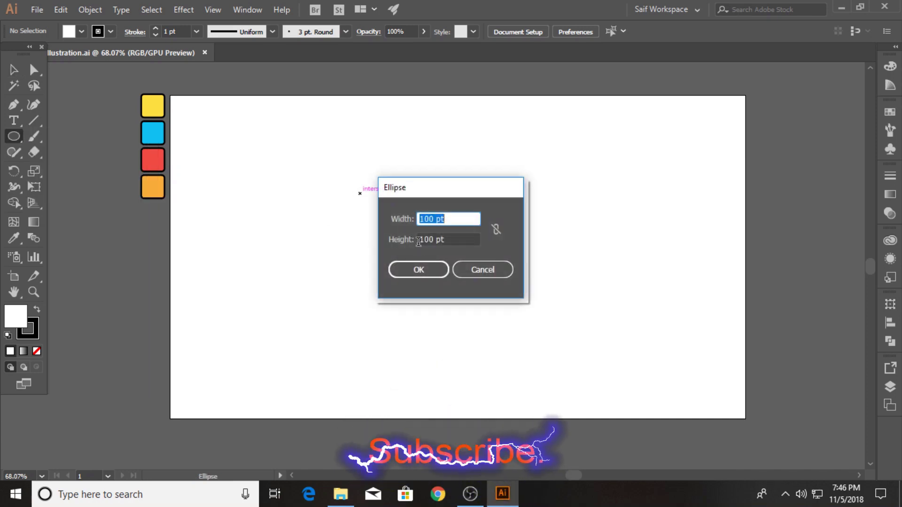
key(Escape)
mouse_move(341, 190)
mouse_down()
mouse_move(477, 308)
mouse_move(483, 332)
mouse_up()
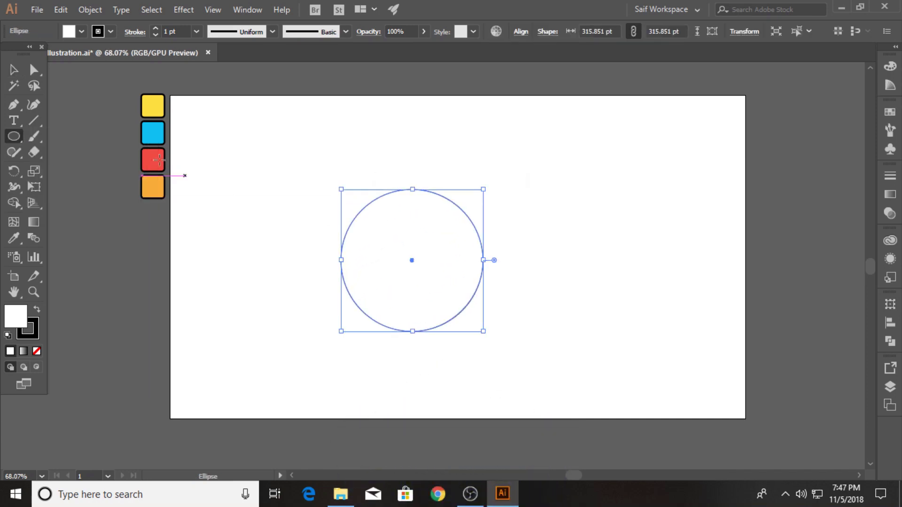
click(14, 70)
click(71, 32)
click(8, 54)
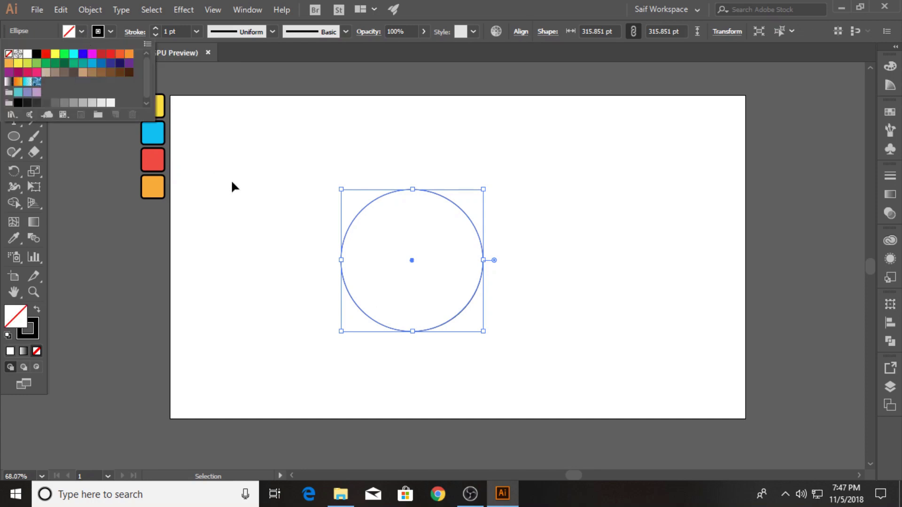
click(230, 179)
click(311, 243)
Make an enlarged 370.515 pt copy of the circle on the right, then another on the left
click(34, 291)
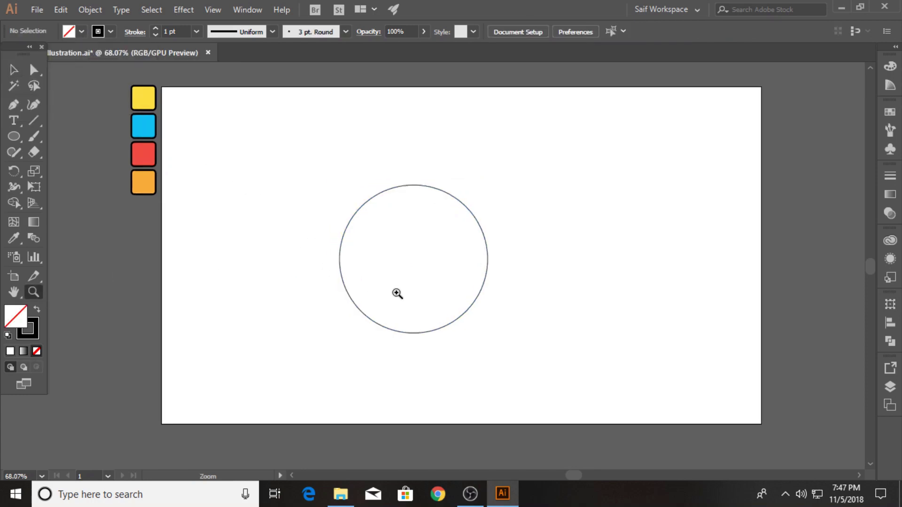
click(396, 293)
key(v)
drag(332, 292, 385, 292)
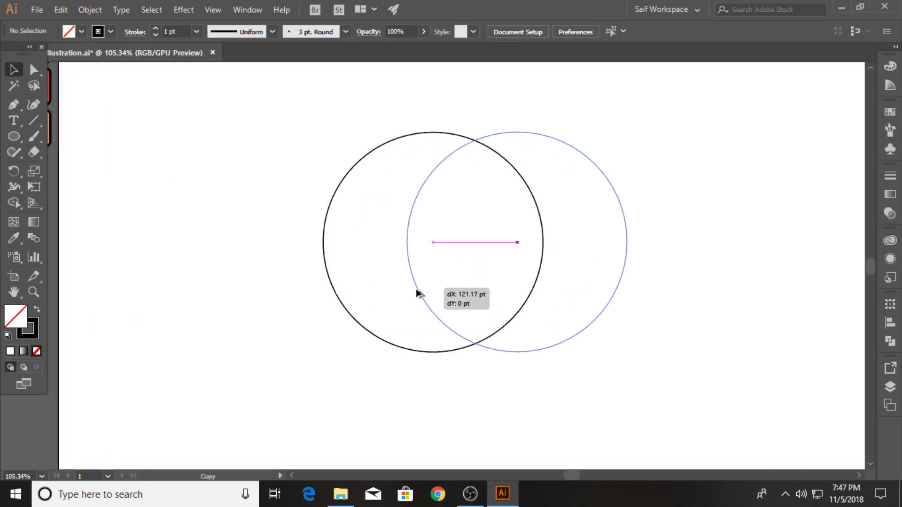
drag(597, 353, 637, 376)
drag(370, 297, 378, 297)
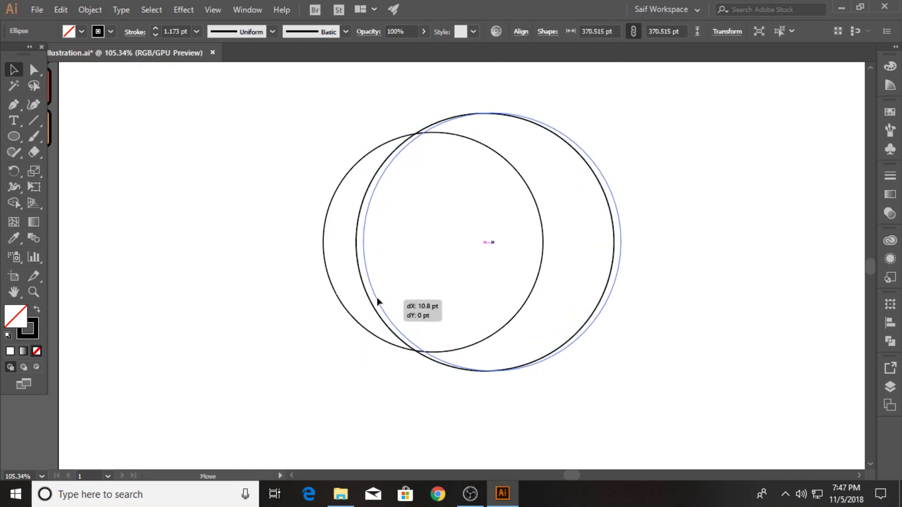
drag(614, 290, 496, 292)
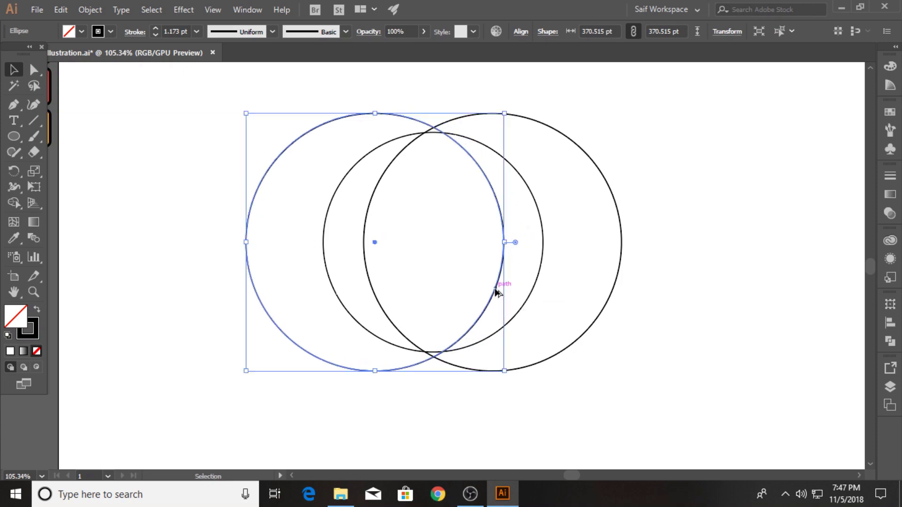
Fine-tune the two large outer circles so they overlap the centre circle evenly
drag(364, 261, 375, 262)
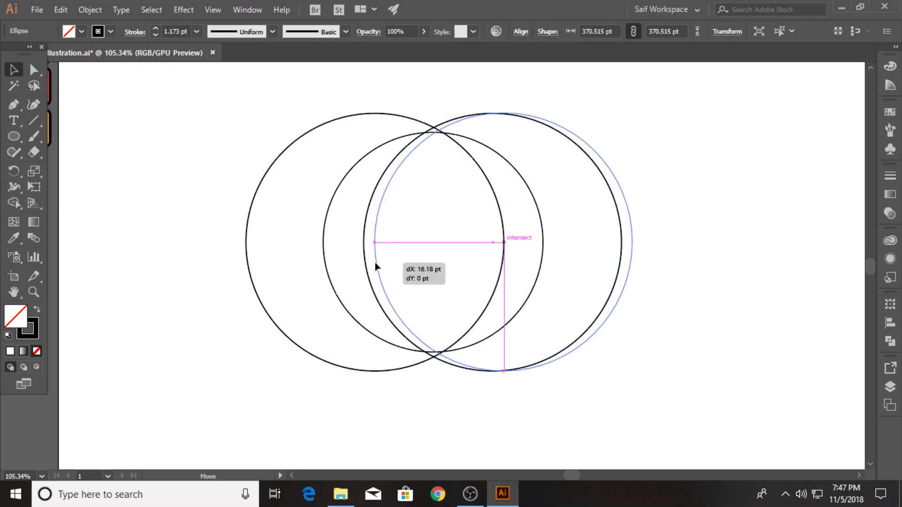
click(459, 263)
drag(501, 263, 496, 261)
shift+click(384, 286)
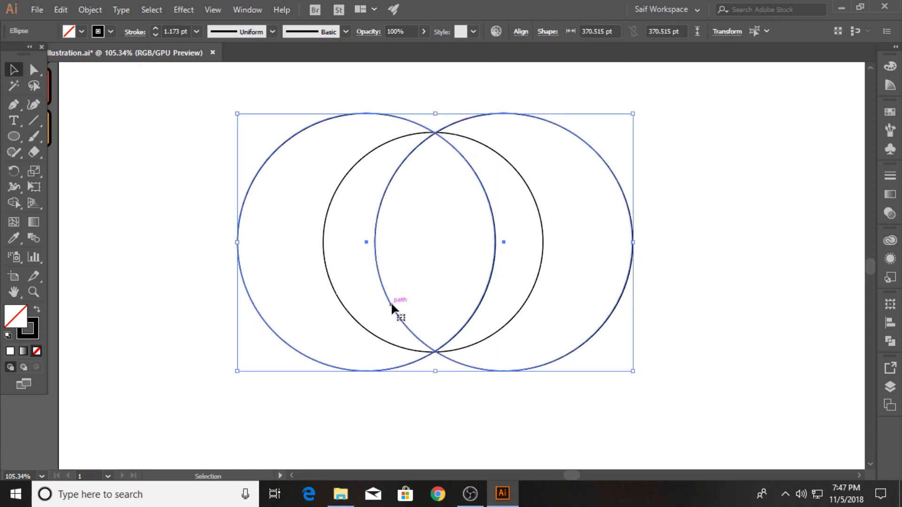
key(Left)
key(Left)
key(Left)
key(backslash)
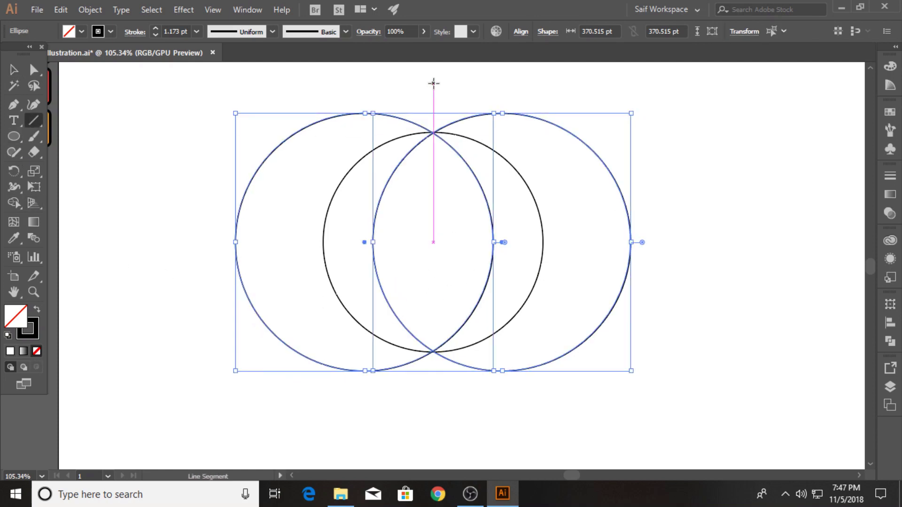
Draw a vertical line through the circle intersections and three horizontal lines across the circles
drag(434, 83, 433, 400)
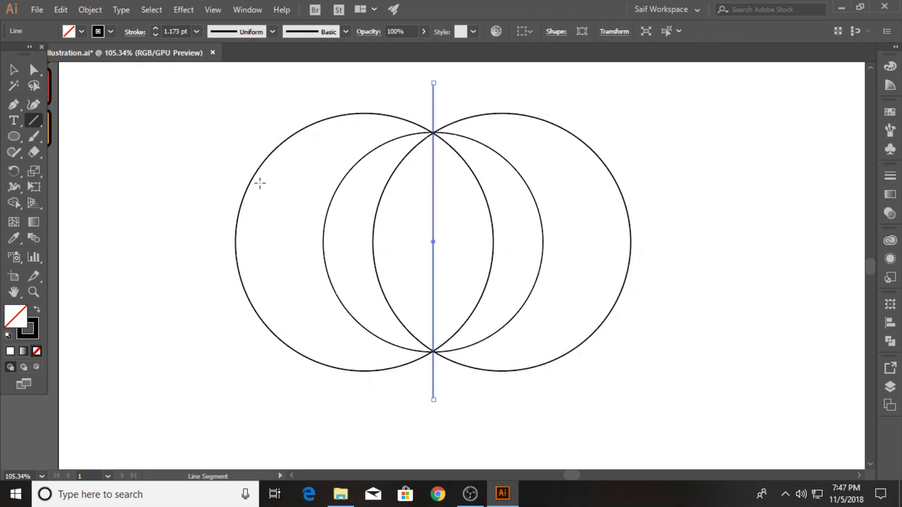
drag(302, 190, 596, 189)
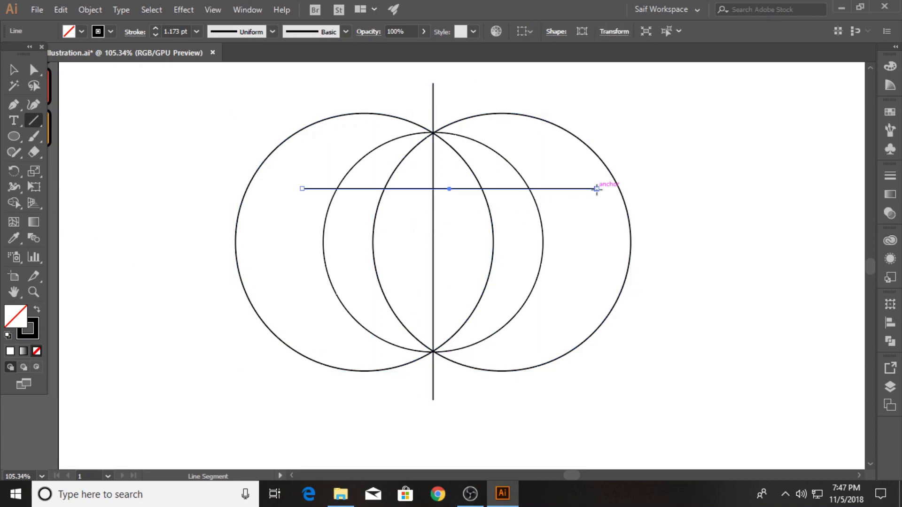
drag(294, 253, 591, 254)
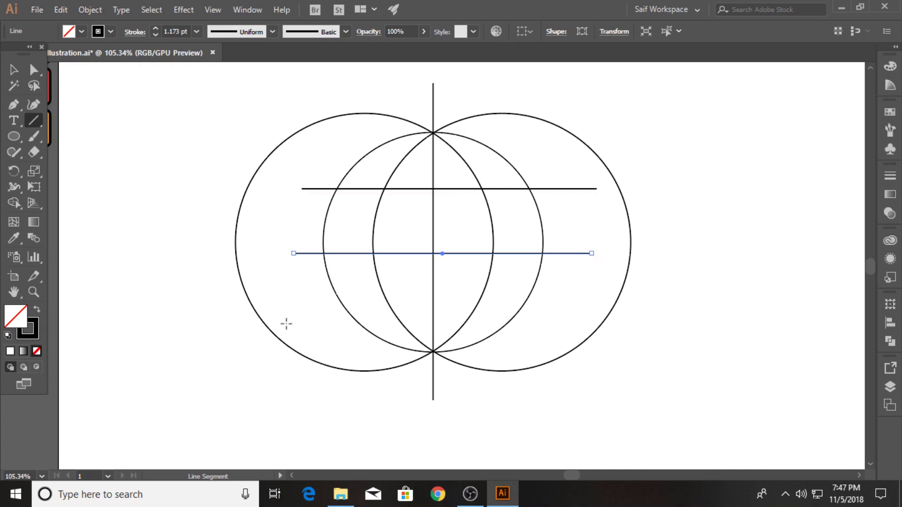
drag(302, 315, 591, 315)
Space the three horizontal lines evenly within the circles, then select all circles and lines
key(v)
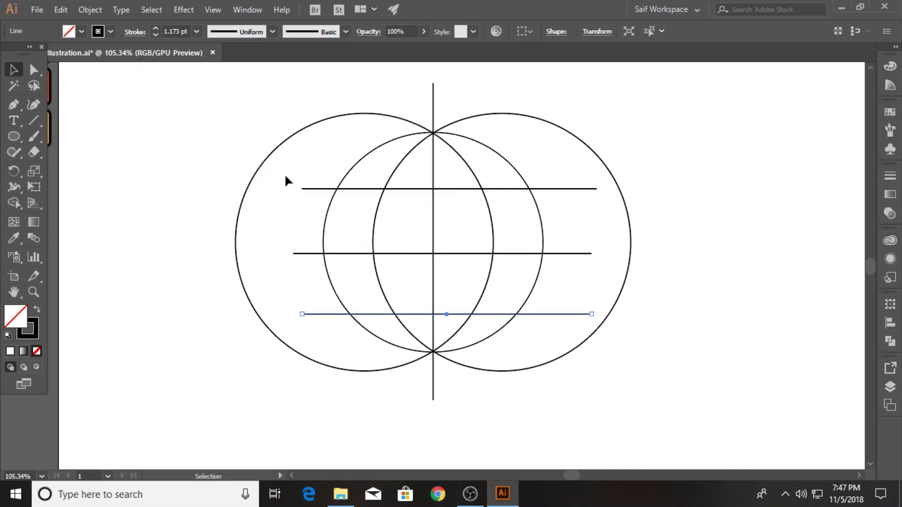
click(312, 189)
double_click(316, 254)
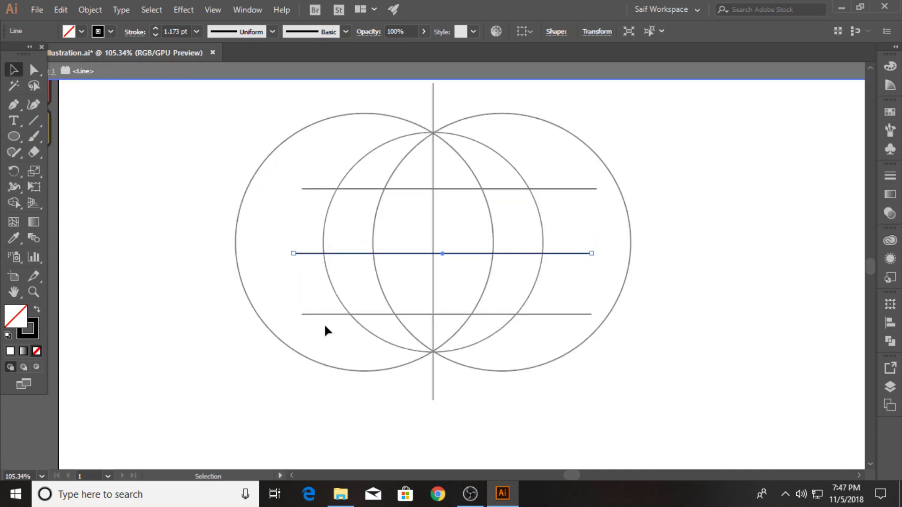
double_click(298, 319)
click(314, 314)
shift+click(310, 254)
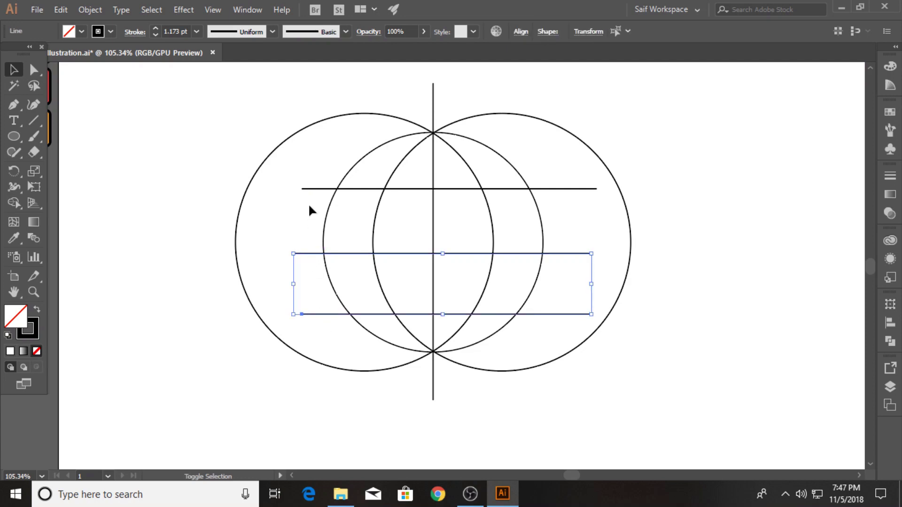
shift+click(360, 189)
mouse_move(408, 190)
mouse_down()
mouse_move(402, 177)
mouse_move(405, 207)
mouse_move(388, 203)
mouse_move(398, 181)
mouse_up()
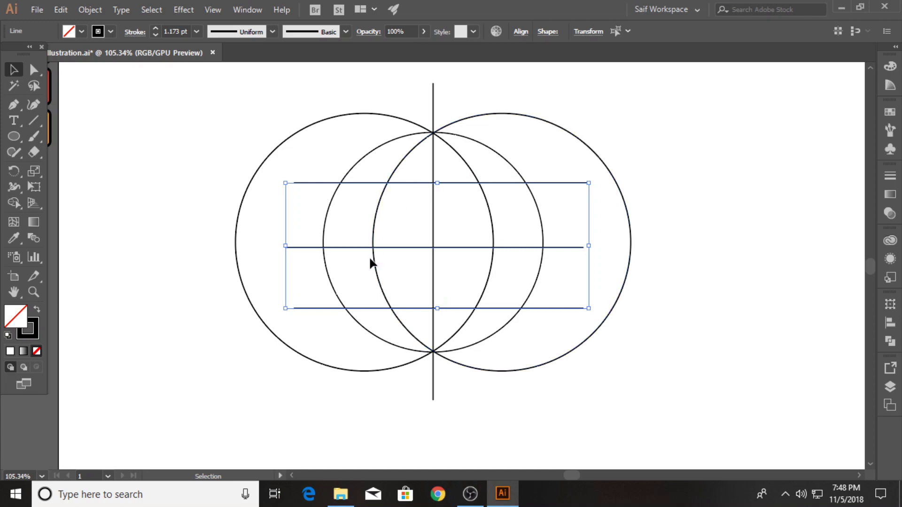
drag(240, 98, 622, 415)
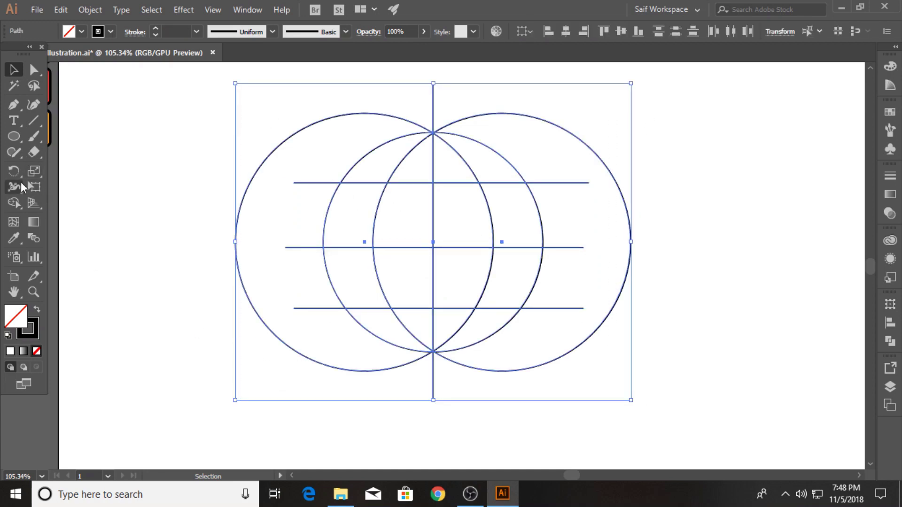
Trim the outer circle regions and overhanging line ends with the Shape Builder
click(13, 203)
drag(371, 101, 322, 197)
mouse_move(352, 368)
mouse_down()
mouse_move(359, 361)
mouse_move(315, 170)
mouse_up()
alt+click(556, 337)
mouse_move(556, 337)
mouse_down()
mouse_move(493, 119)
mouse_move(367, 106)
mouse_up()
drag(420, 393, 506, 376)
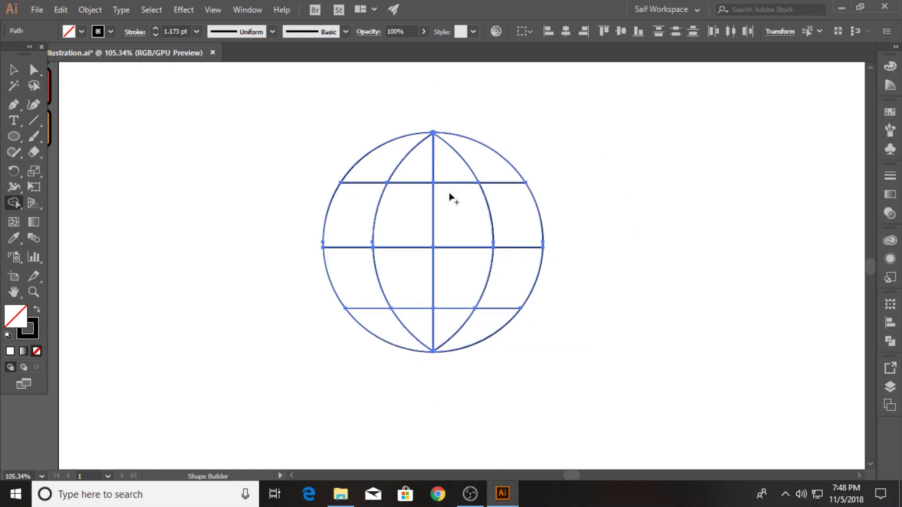
Zoom out to show the colour swatches and select the globe's left crescent
click(33, 292)
drag(188, 250, 143, 252)
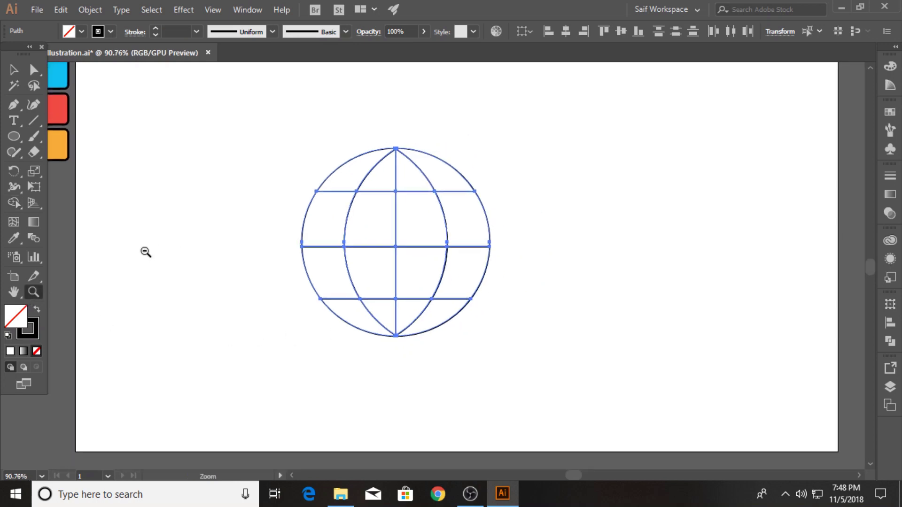
click(12, 73)
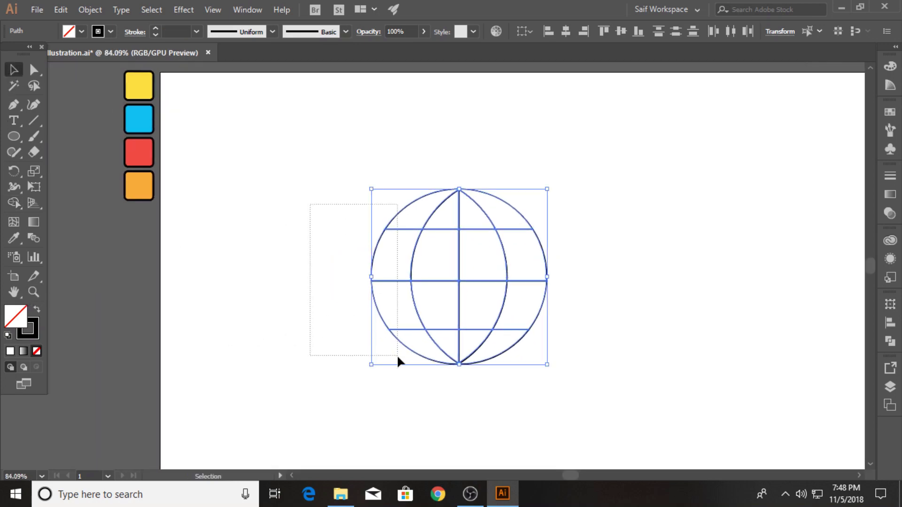
drag(397, 357, 398, 357)
Fill the globe's left crescent with the blue swatch
click(13, 238)
click(139, 119)
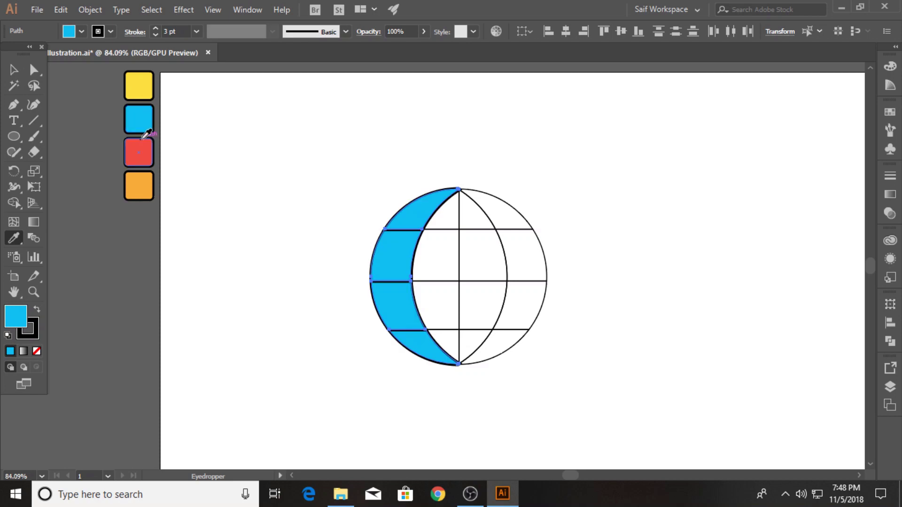
key(v)
key(Return)
click(702, 316)
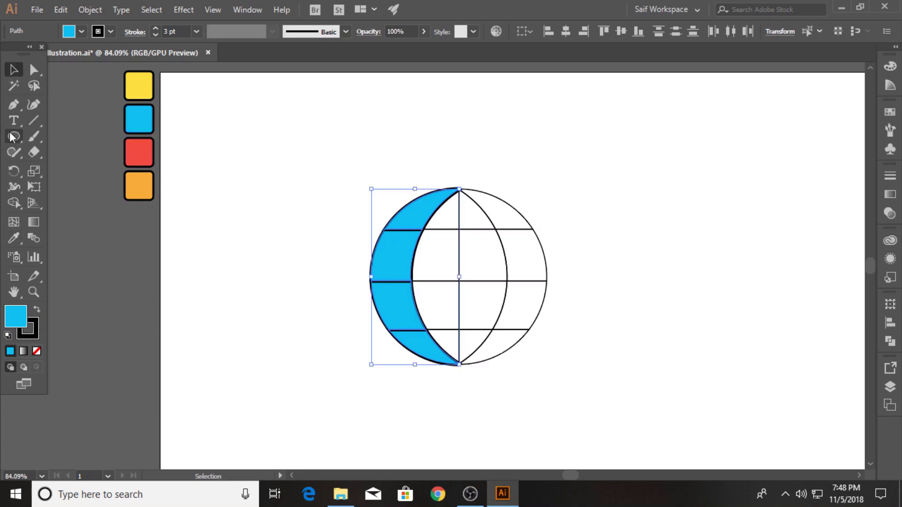
Draw a thin vertical bar down through the globe and fully round its corners
drag(12, 136, 70, 134)
drag(456, 182, 465, 374)
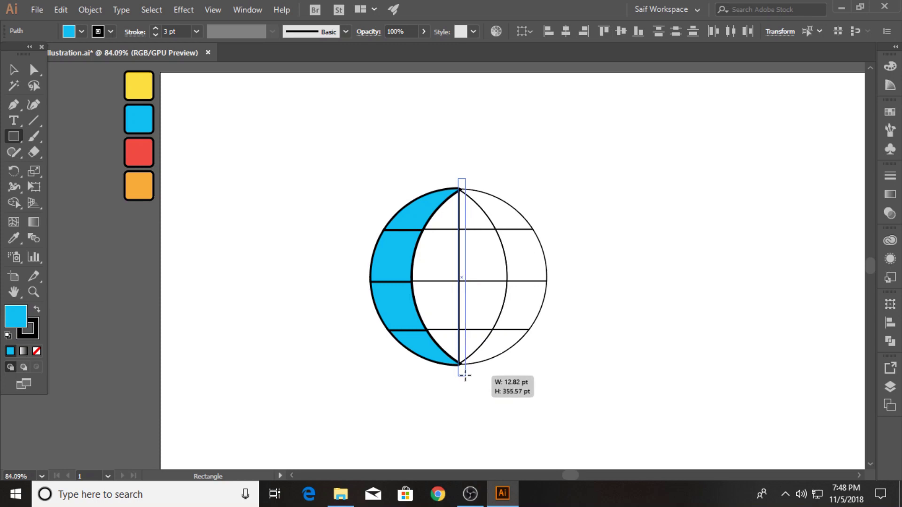
drag(465, 375, 467, 385)
click(33, 70)
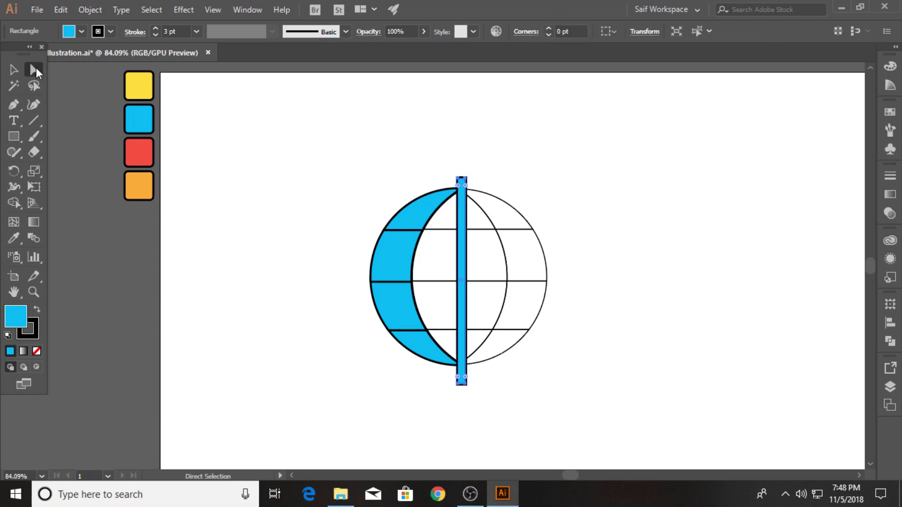
drag(458, 187, 460, 207)
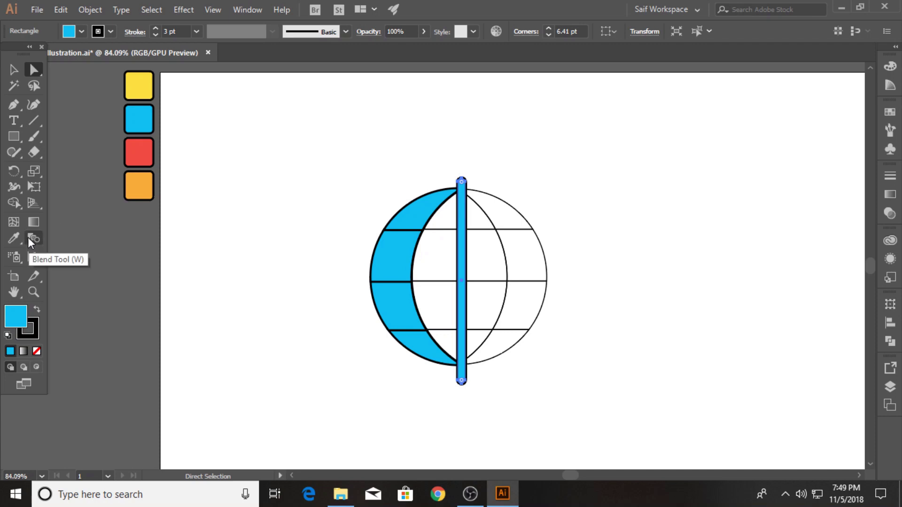
Colour the bar orange with the Eyedropper and nudge it onto the globe's centre line
click(13, 239)
click(139, 185)
key(v)
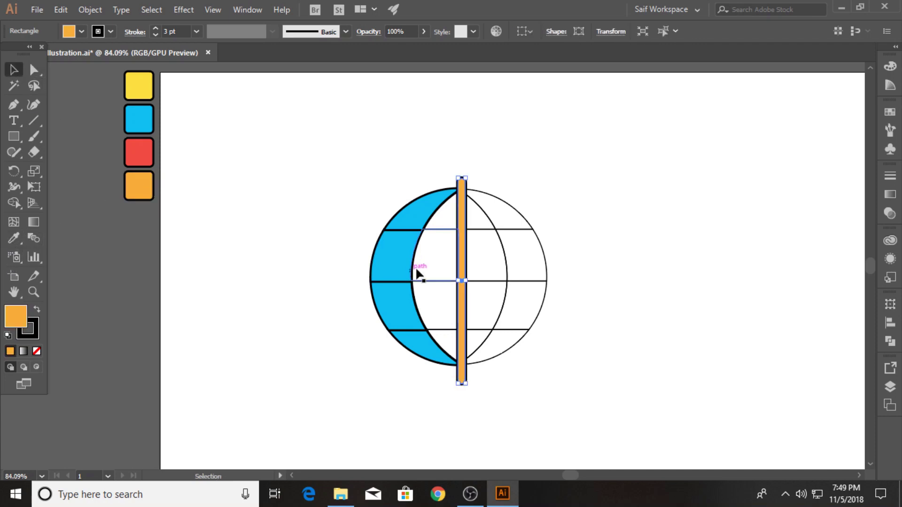
drag(464, 250, 459, 244)
key(ctrl)
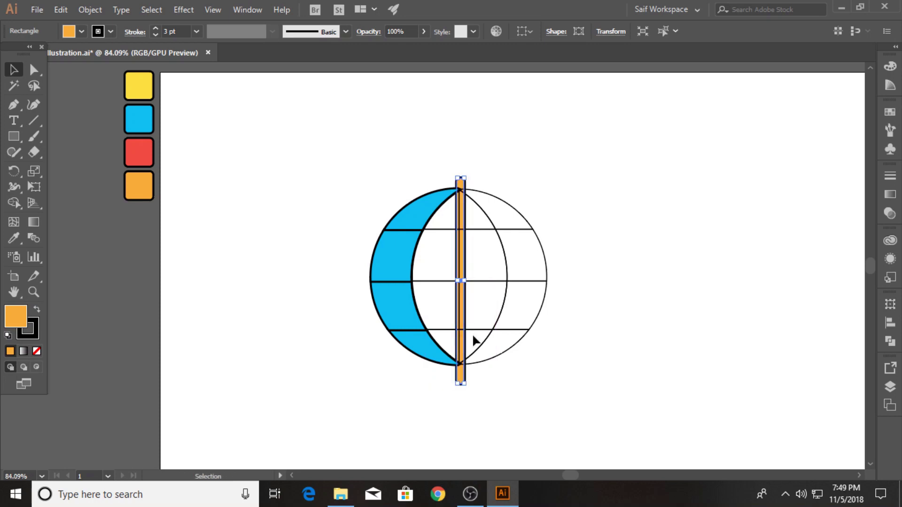
click(410, 175)
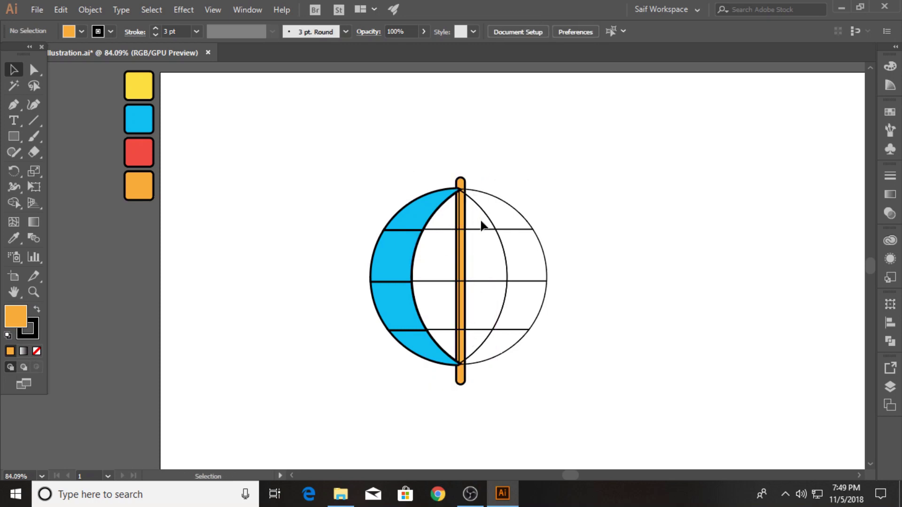
Move the orange bar aside and give the globe a white fill and 3 pt strokes
drag(464, 184, 346, 178)
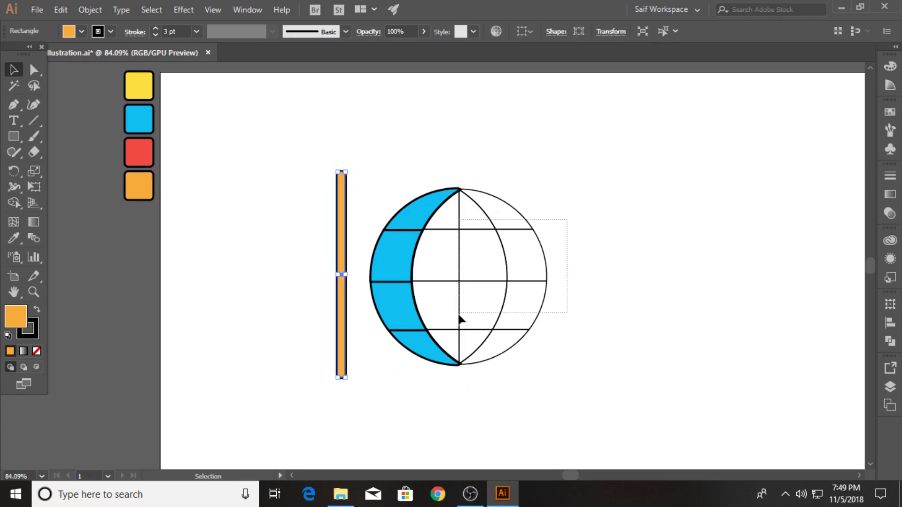
click(449, 338)
click(81, 32)
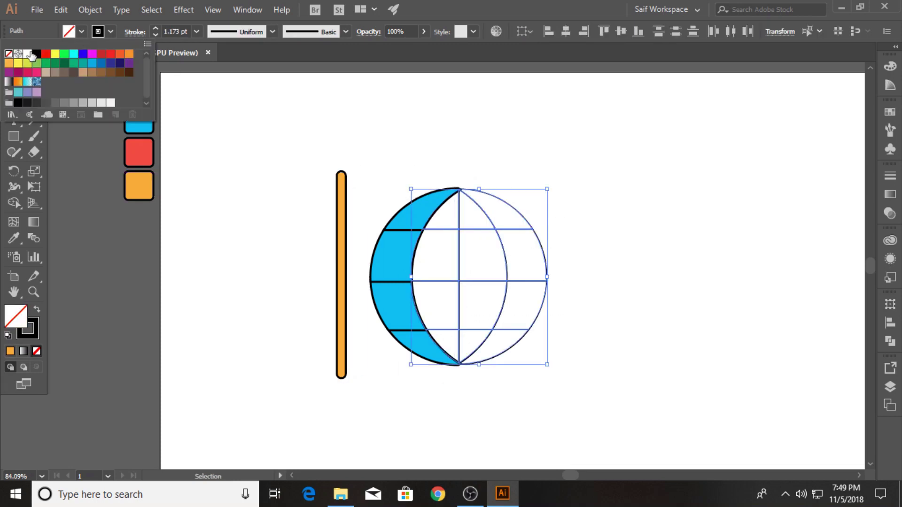
click(27, 54)
click(294, 154)
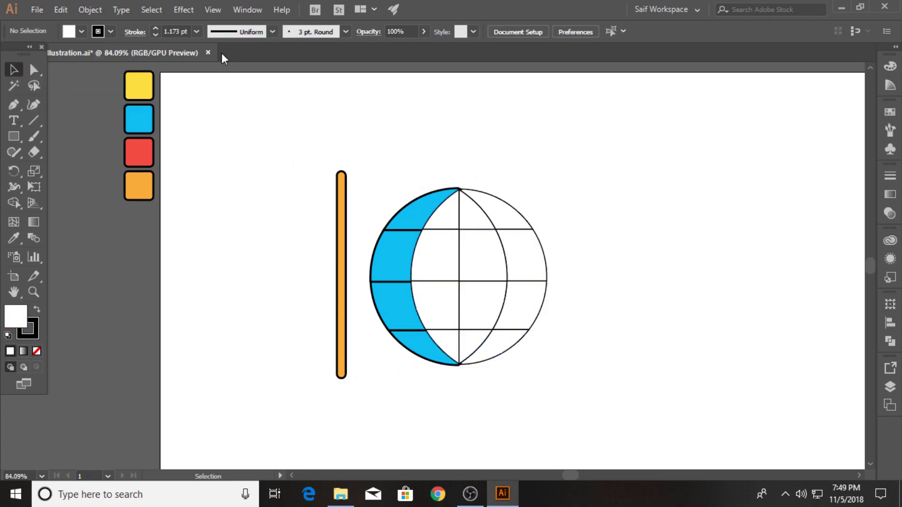
drag(409, 381, 409, 381)
click(196, 32)
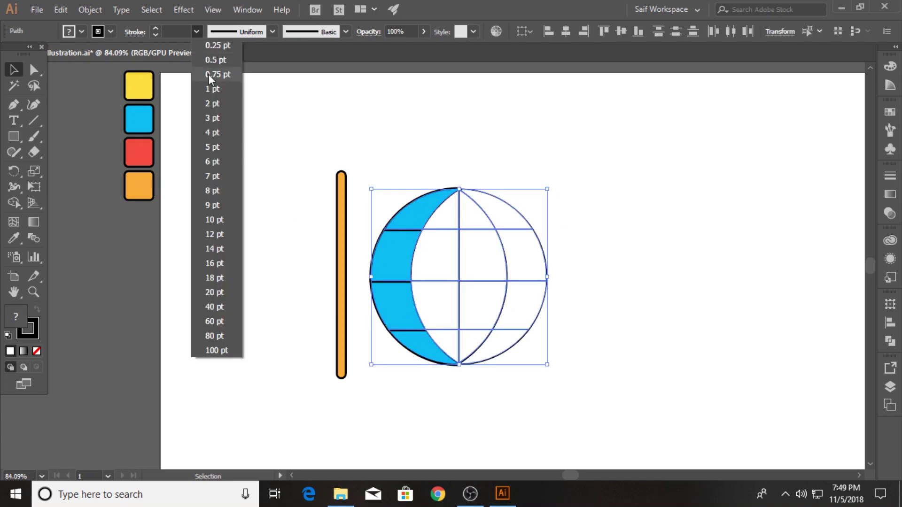
click(214, 118)
click(286, 164)
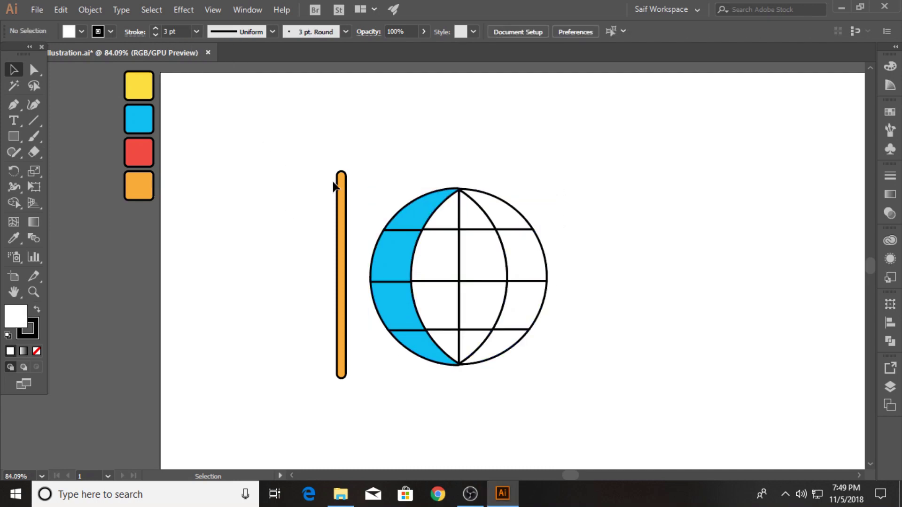
Place a copy of the orange bar on the globe's centre line as its axis, then move the globe up-left
drag(341, 186, 463, 189)
mouse_move(360, 166)
mouse_down()
mouse_move(556, 392)
mouse_move(587, 350)
mouse_up()
drag(516, 347, 464, 291)
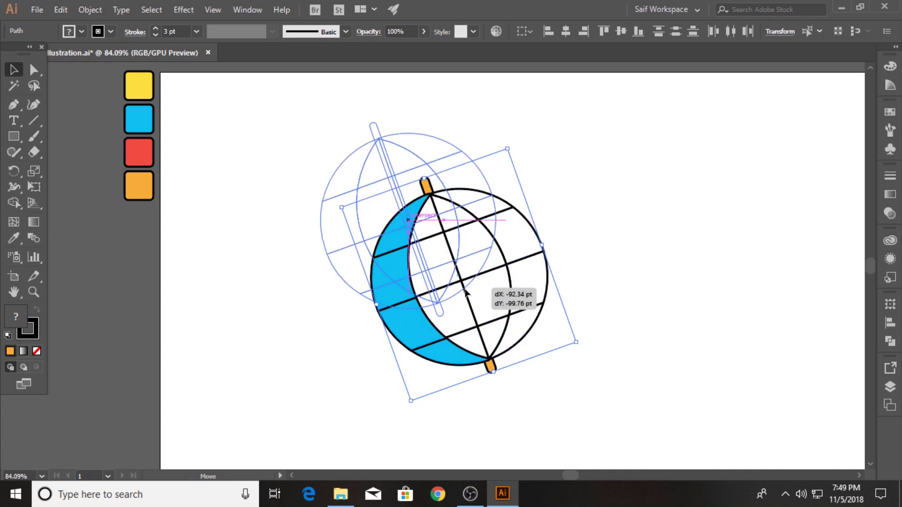
click(273, 230)
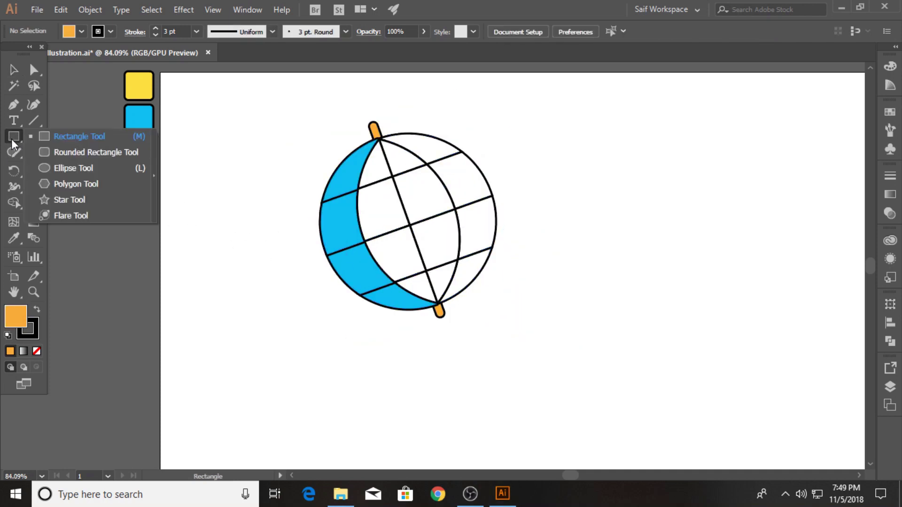
Draw an unfilled circle over the globe and enlarge it to surround it
drag(14, 137, 56, 167)
drag(410, 224, 504, 292)
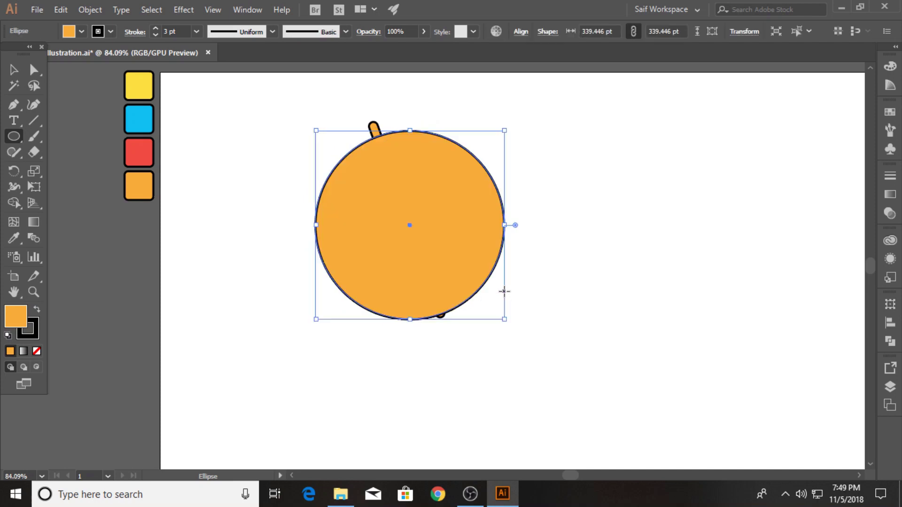
click(81, 31)
click(9, 54)
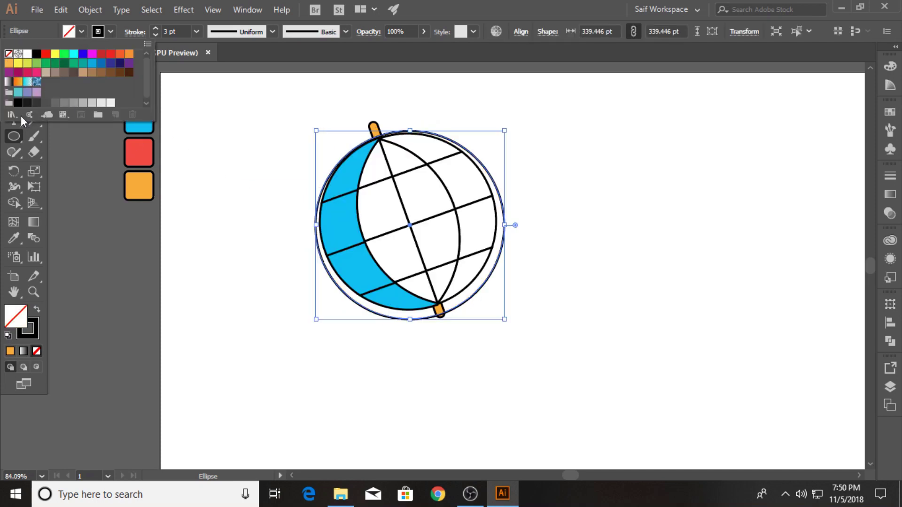
key(Escape)
key(v)
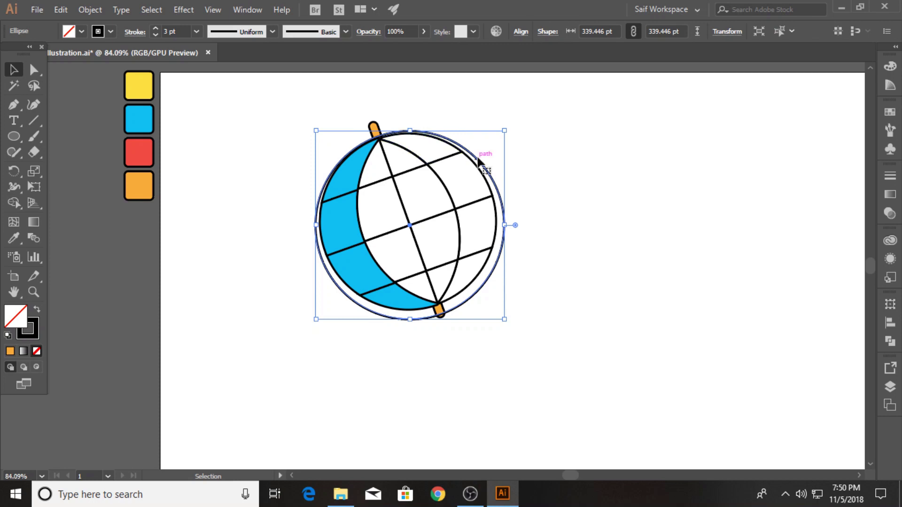
drag(484, 170, 490, 165)
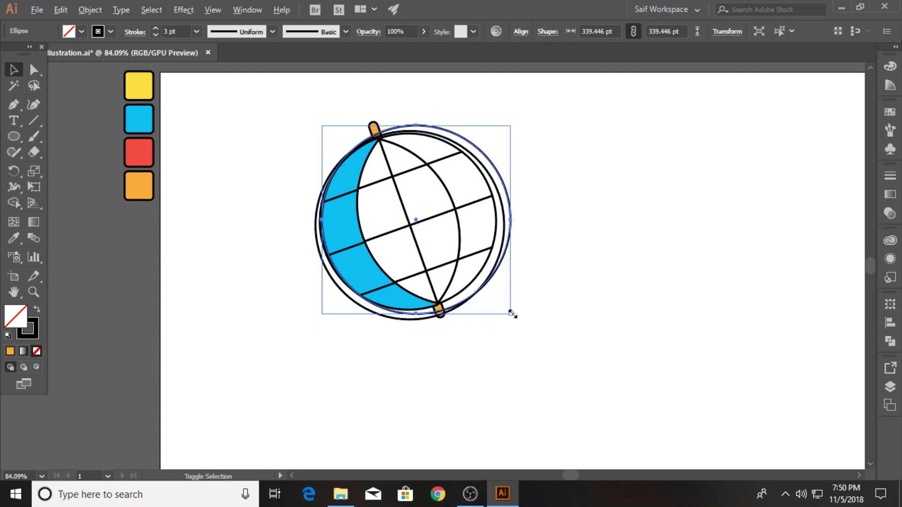
drag(511, 314, 517, 321)
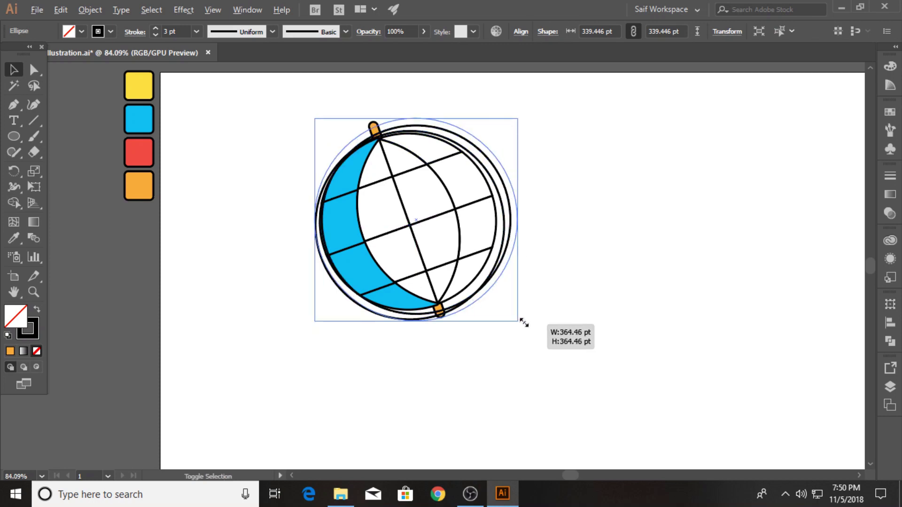
Centre the ring on the globe and fine-tune the outer ring to about 364 pt wide
click(520, 32)
click(411, 67)
click(492, 67)
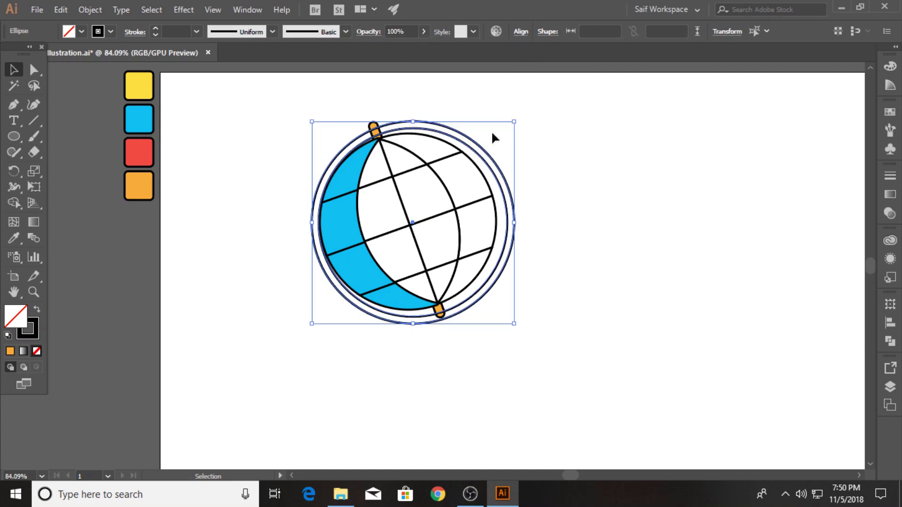
drag(508, 260, 504, 259)
key(Right)
key(Right)
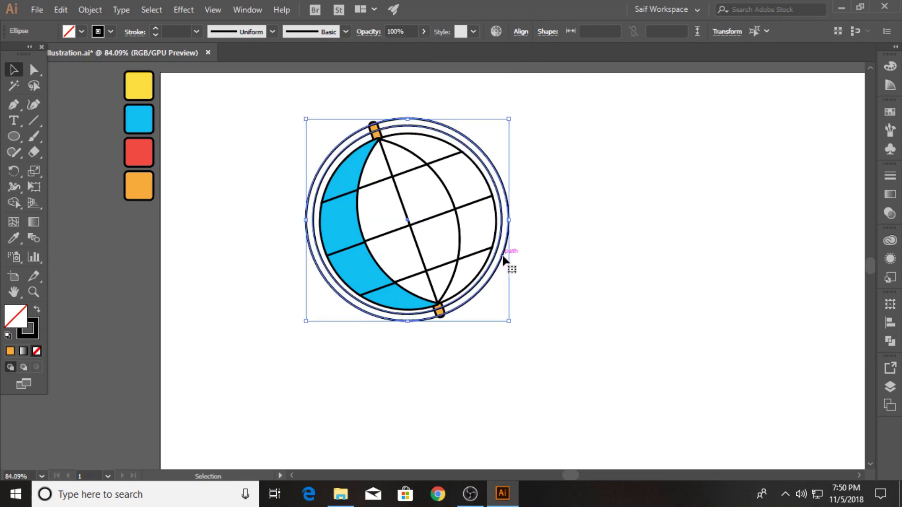
key(Right)
key(Right)
key(Right)
key(Right)
key(Right)
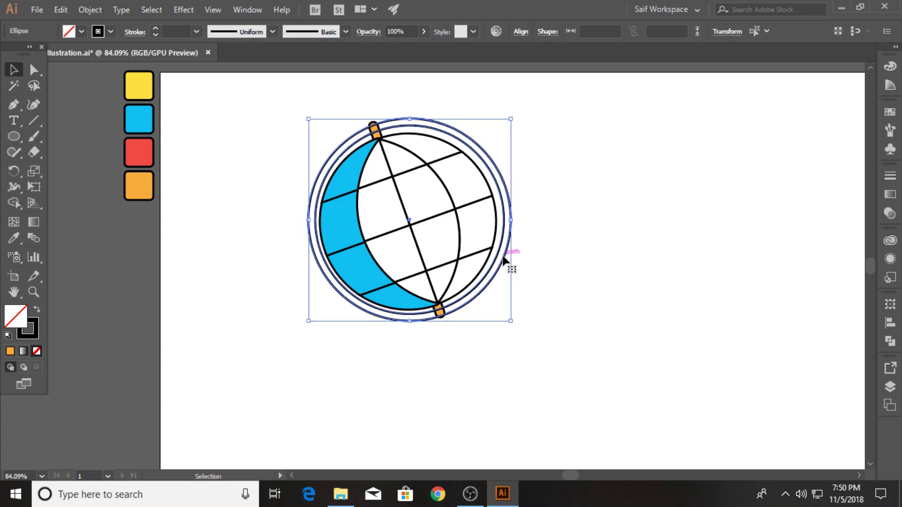
key(Left)
key(Left)
key(Left)
drag(510, 320, 514, 324)
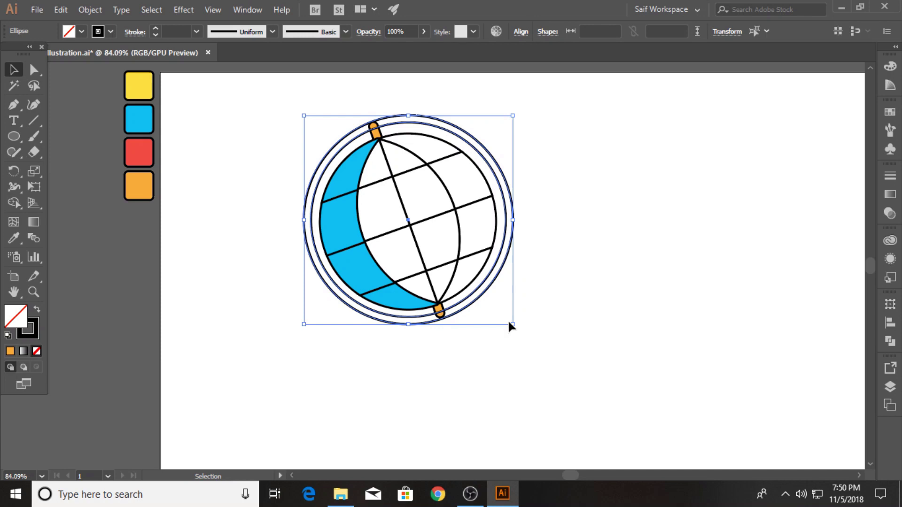
key(Down)
key(Down)
key(Down)
key(Down)
key(Down)
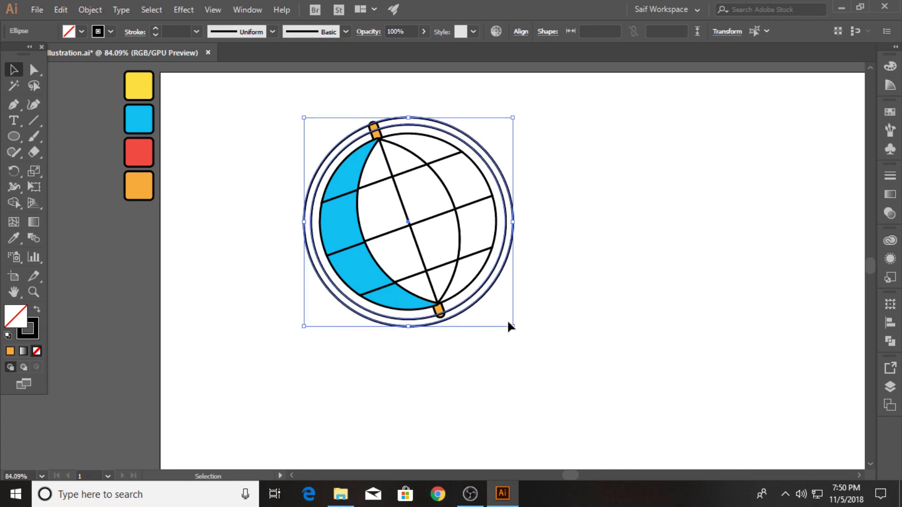
Stretch the axis down past the outer ring to about 411 pt, then reselect the globe
click(395, 188)
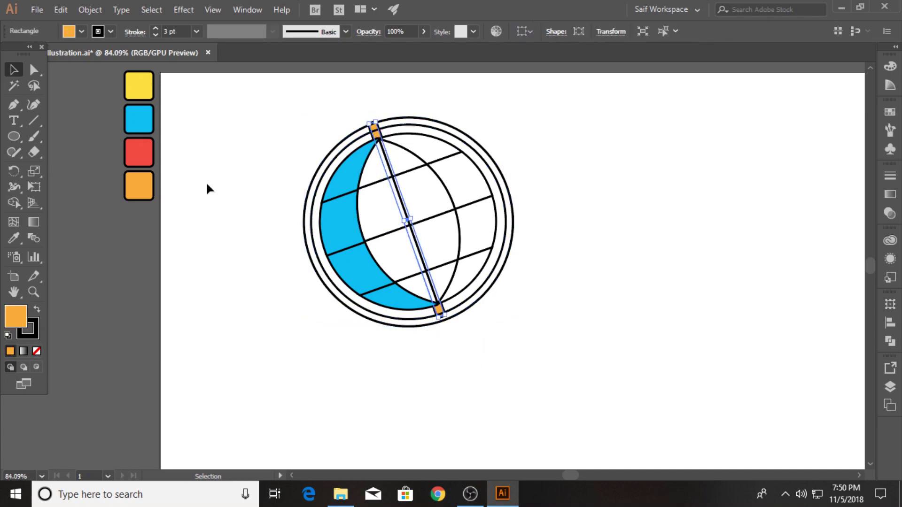
drag(465, 268, 670, 255)
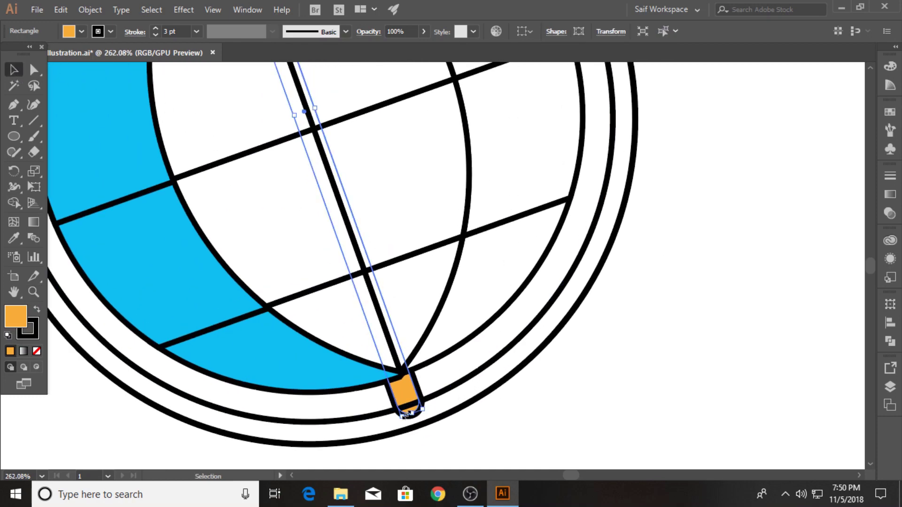
drag(412, 416, 427, 488)
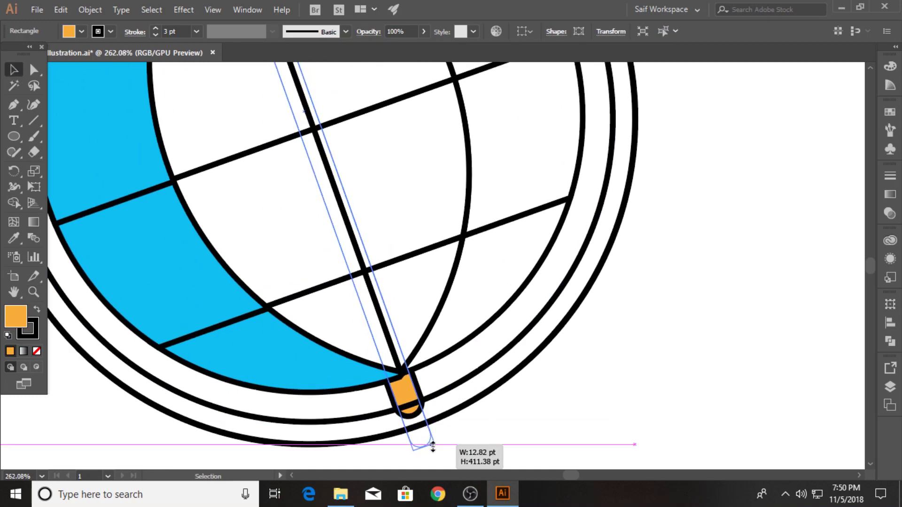
key(z)
alt+click(515, 242)
alt+click(353, 280)
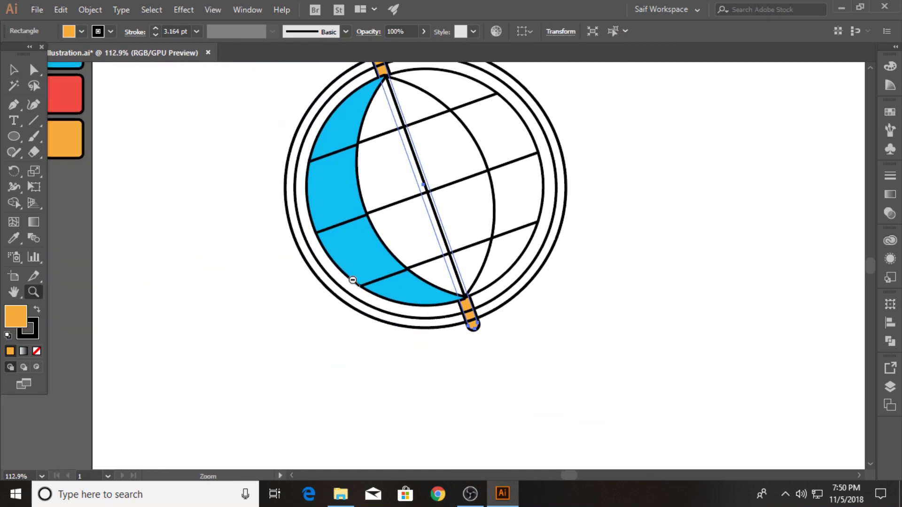
alt+click(526, 250)
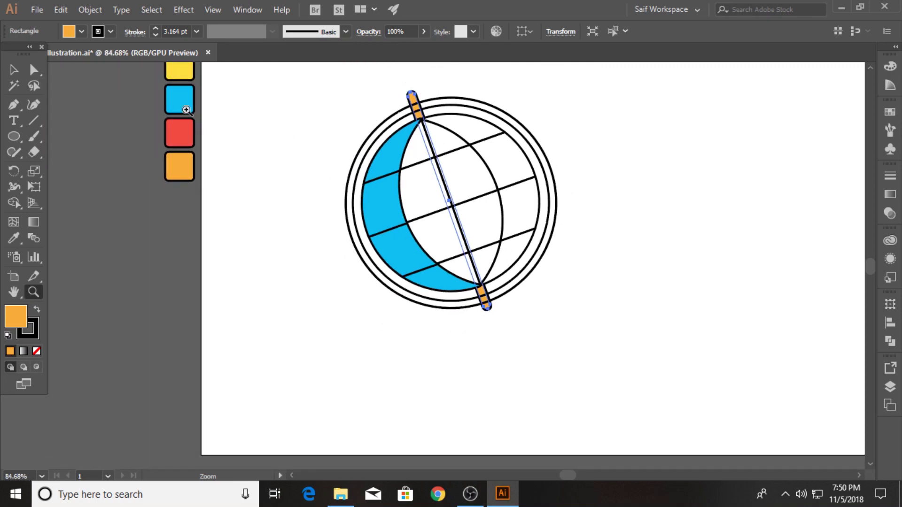
key(v)
drag(368, 303, 355, 247)
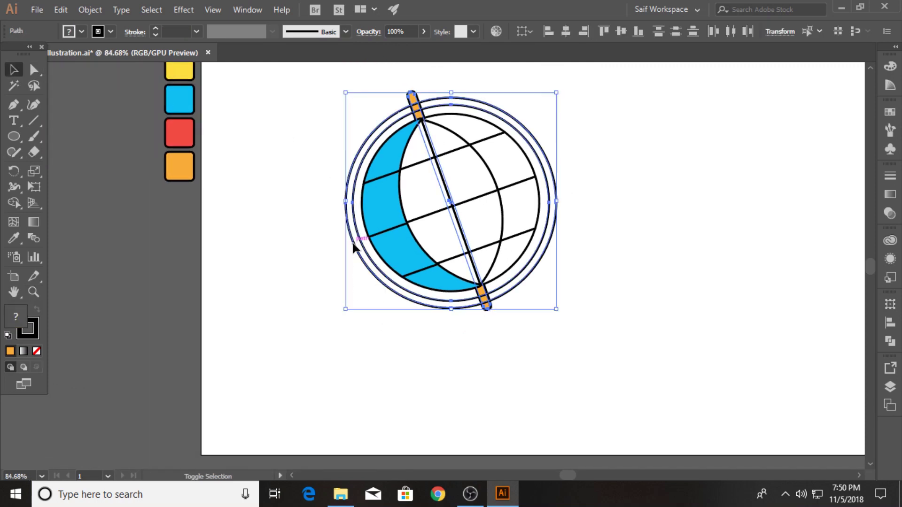
Delete the outer ring pieces on the right with the Shape Builder, then select ring and rod
click(13, 202)
drag(563, 267, 534, 255)
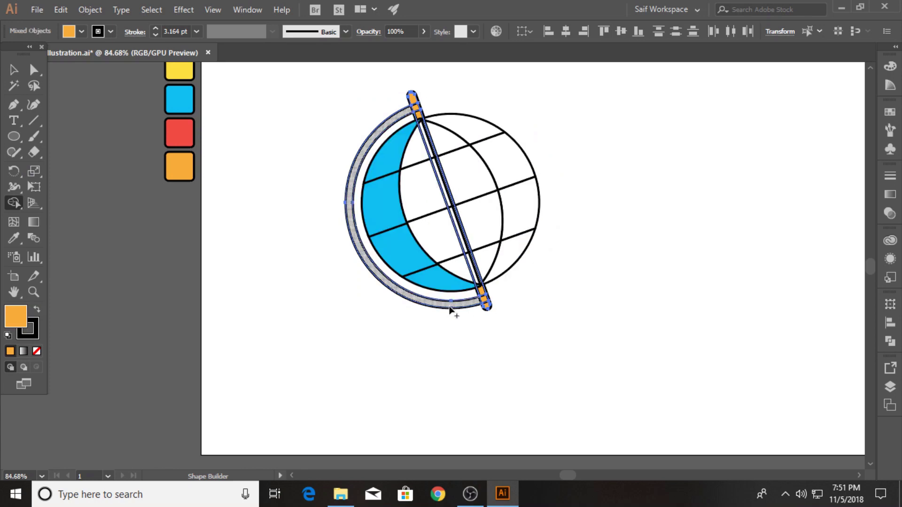
key(v)
click(371, 284)
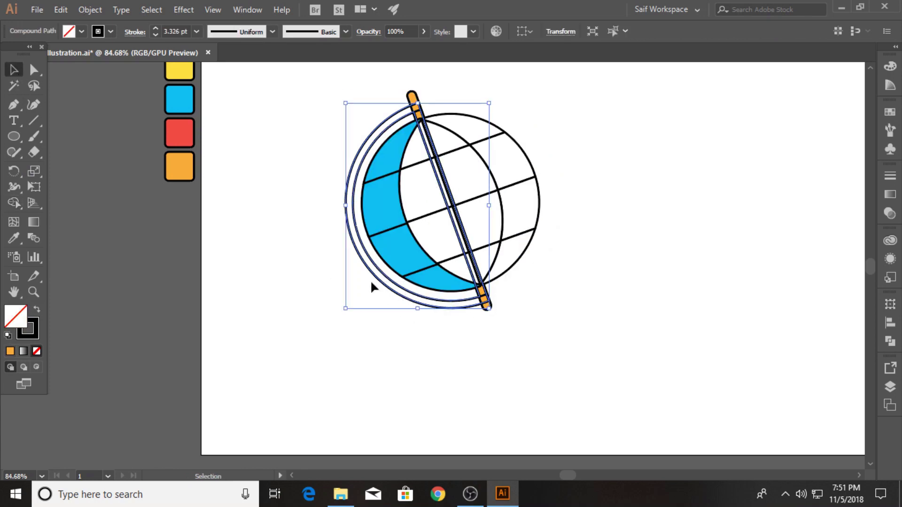
click(377, 290)
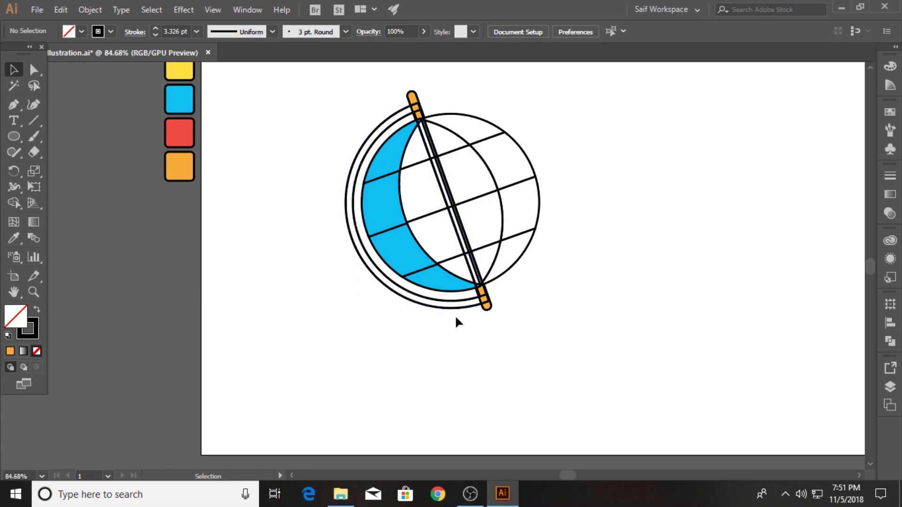
drag(454, 315, 419, 299)
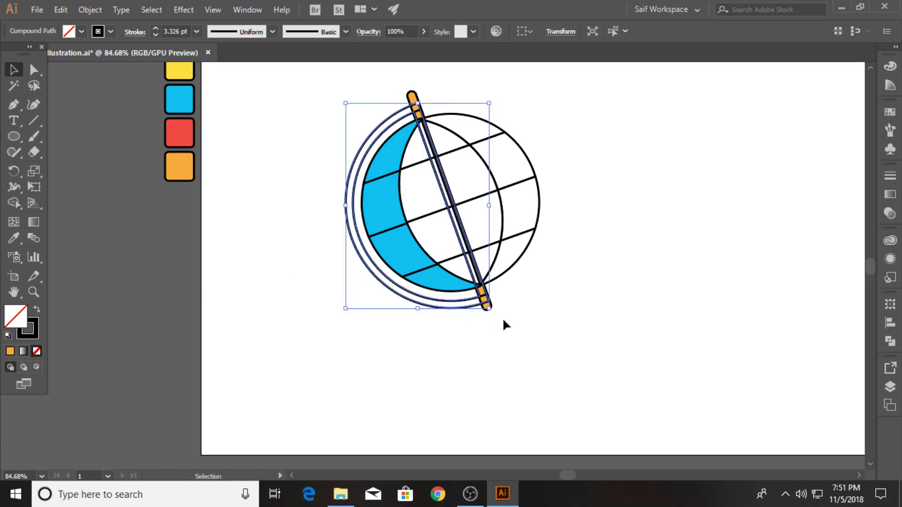
shift+click(462, 308)
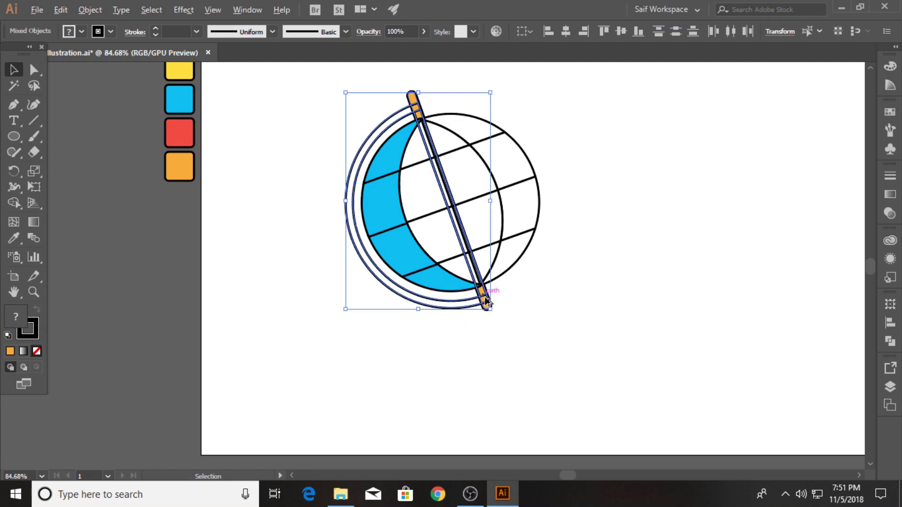
Delete the rod segment crossing the globe and merge the region on the globe's left side
click(440, 181)
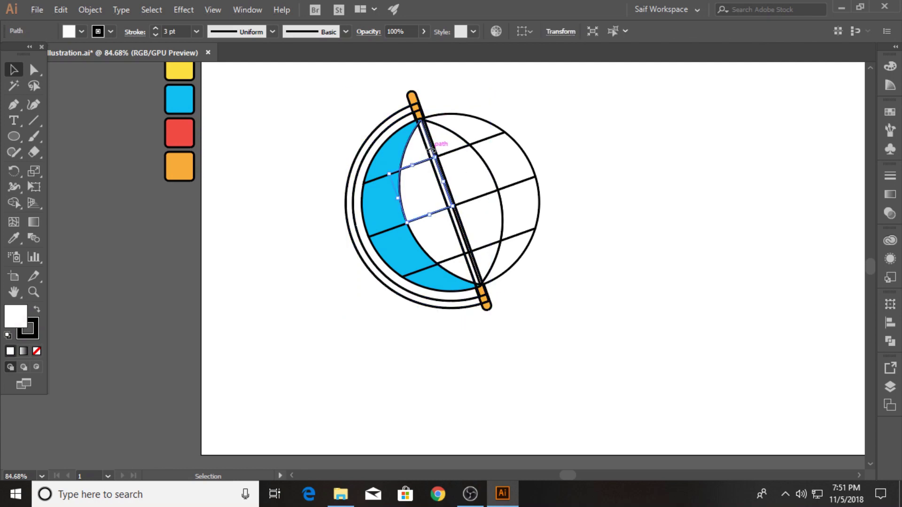
click(16, 202)
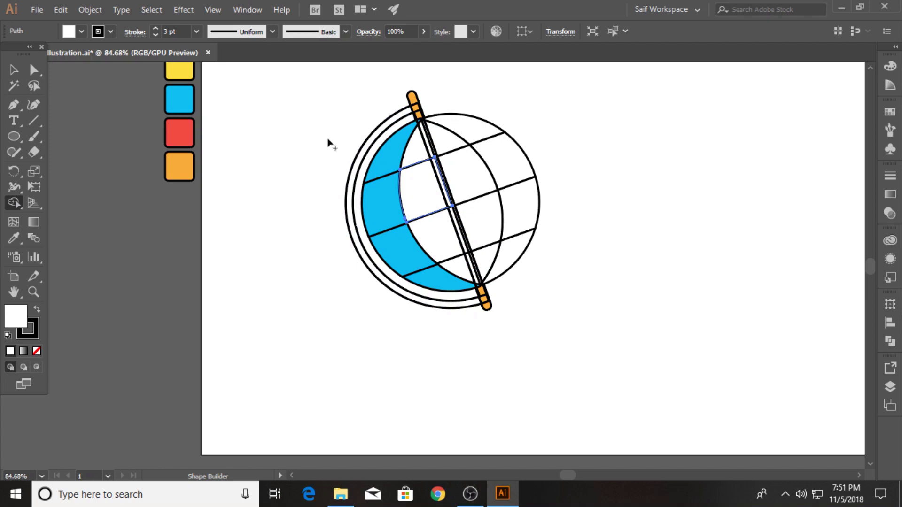
click(14, 70)
click(397, 111)
click(425, 115)
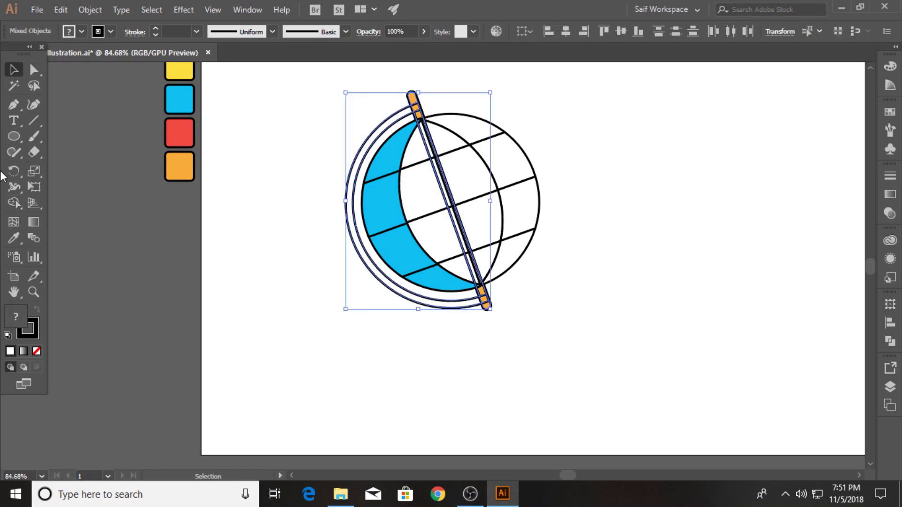
click(14, 202)
alt+click(431, 157)
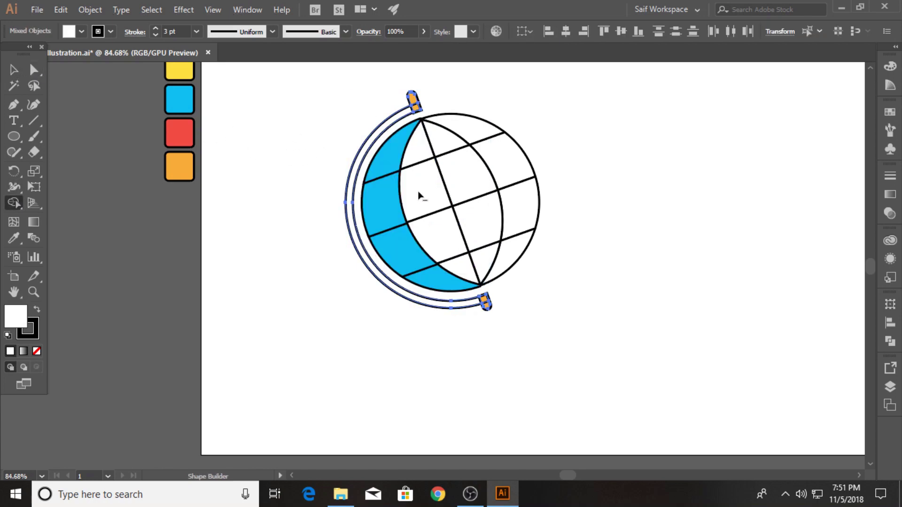
ctrl+shift+click(417, 190)
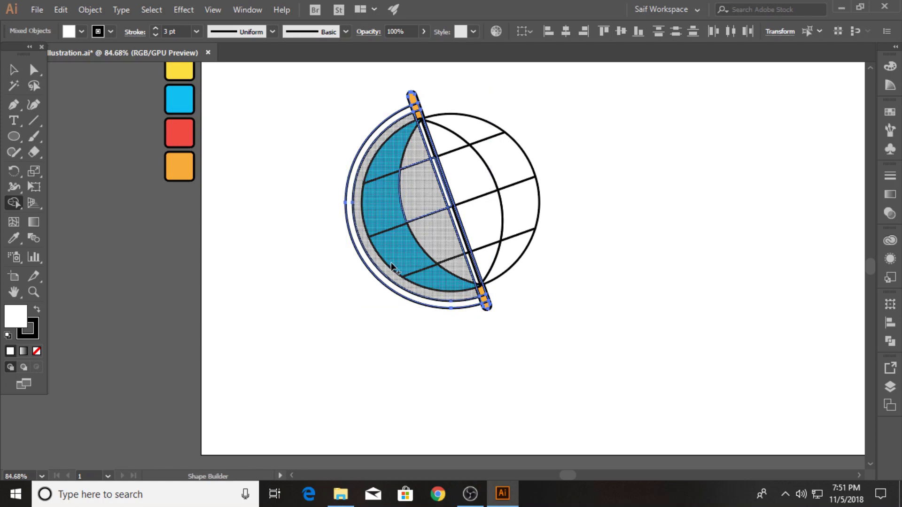
click(411, 266)
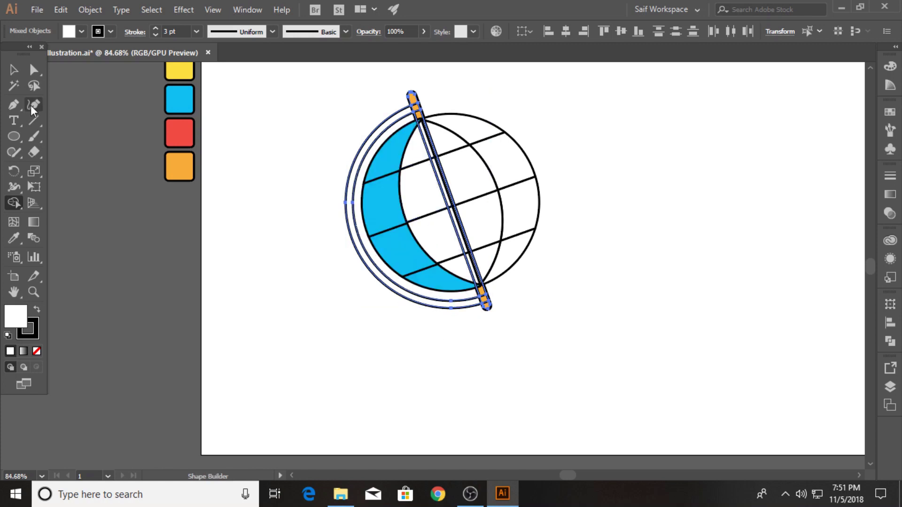
Merge the D-shaped left half region, then undo the cuts made to the outer rings
key(v)
click(338, 308)
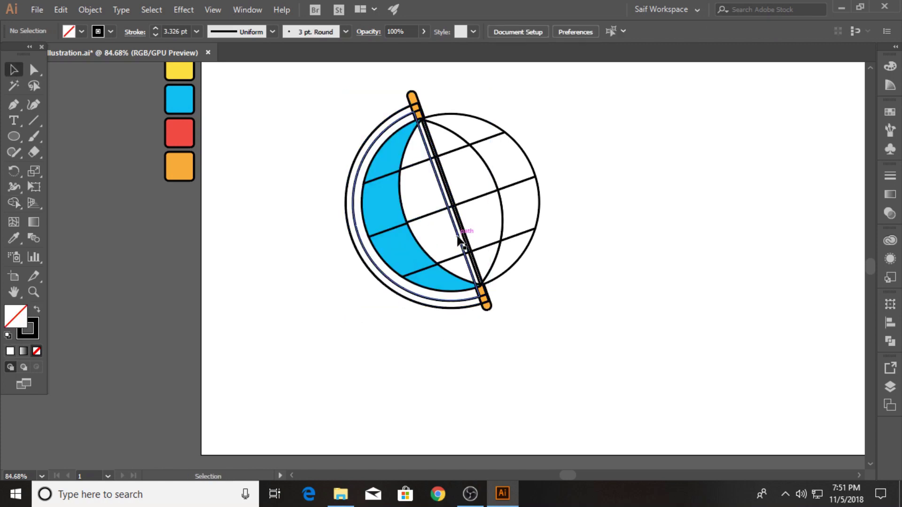
click(356, 230)
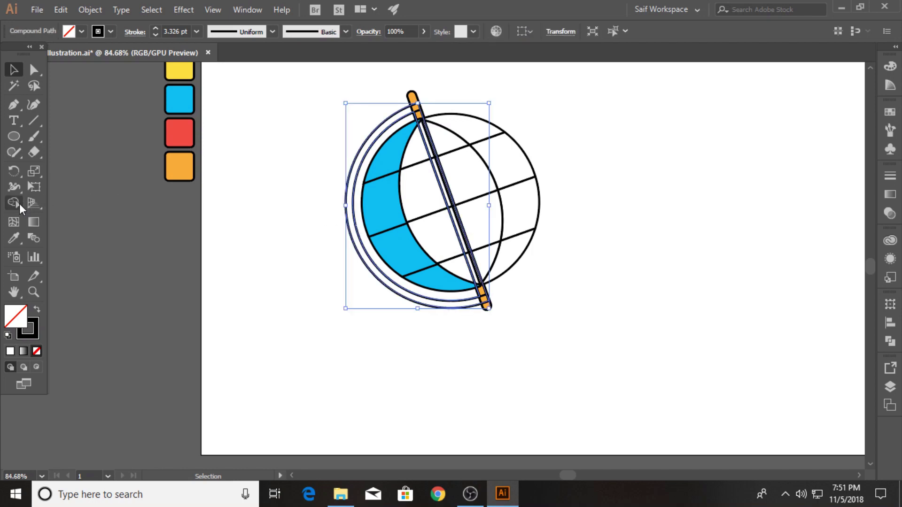
click(14, 203)
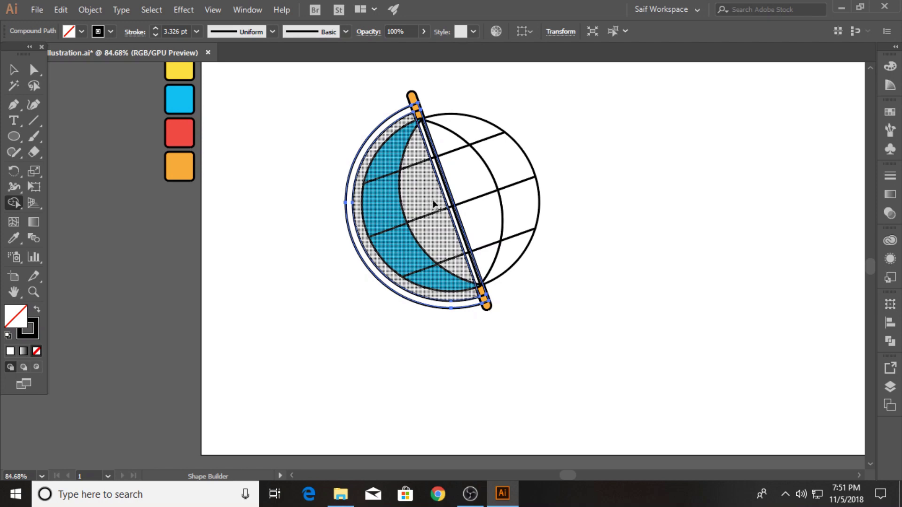
click(434, 204)
click(441, 209)
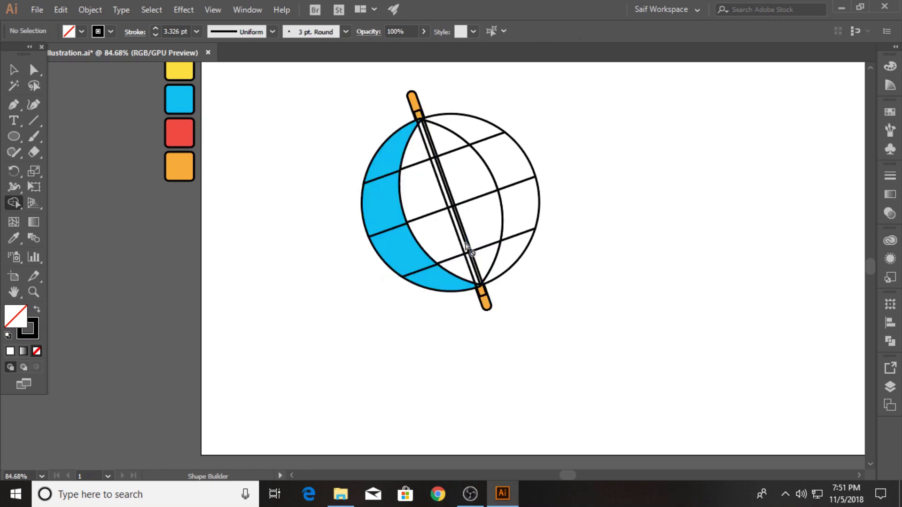
ctrl+click(433, 266)
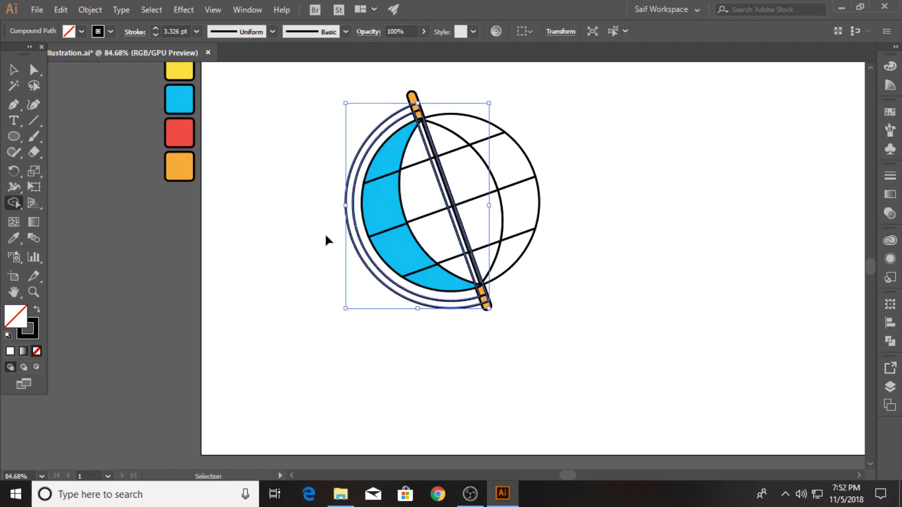
key(ctrl+z)
key(ctrl+z)
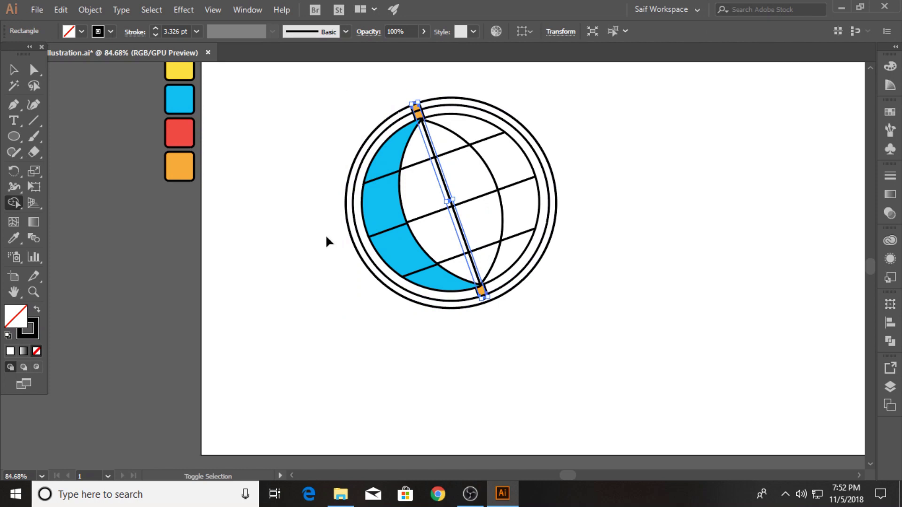
key(ctrl+z)
Delete the rings' right half and merge the remaining band into an orange stand arc
key(v)
drag(397, 90, 426, 118)
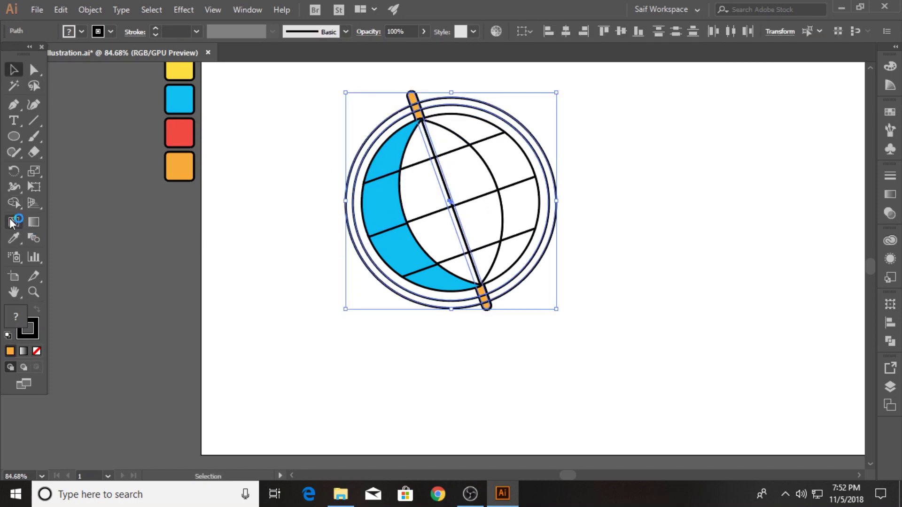
key(shift+m)
alt+click(553, 209)
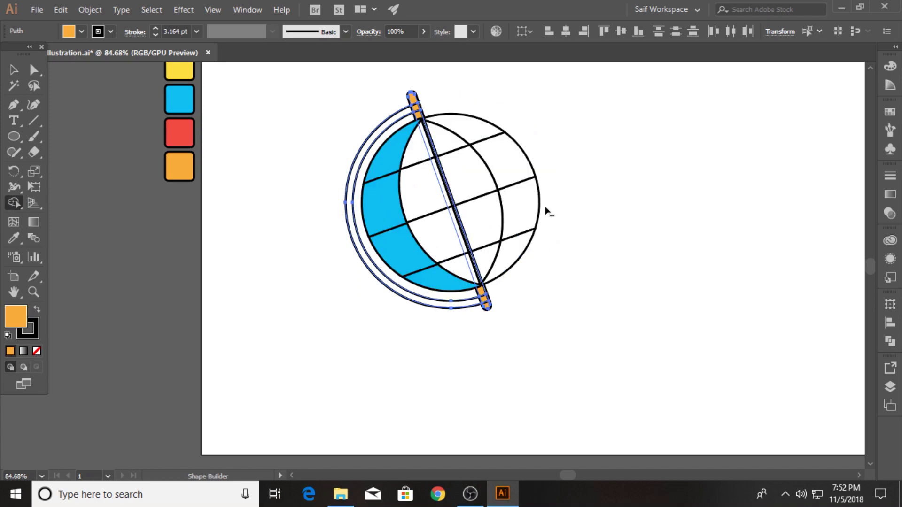
click(384, 281)
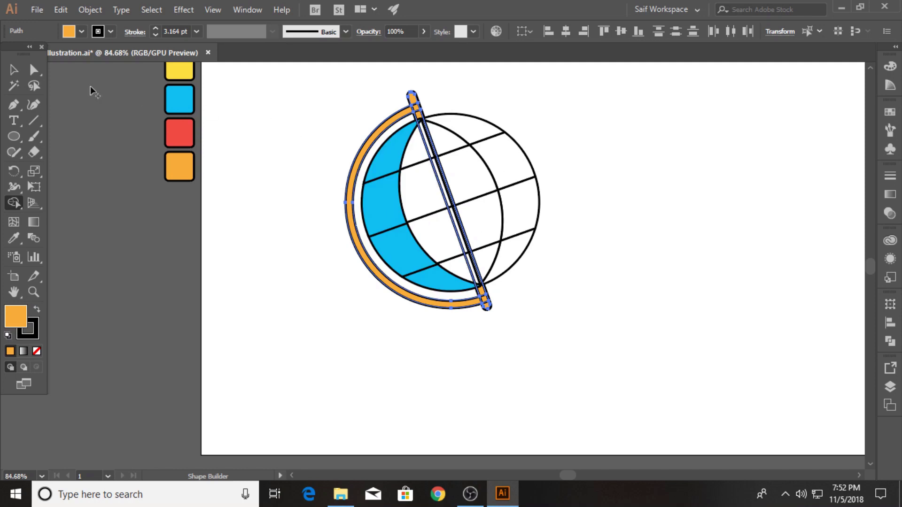
click(14, 69)
click(298, 212)
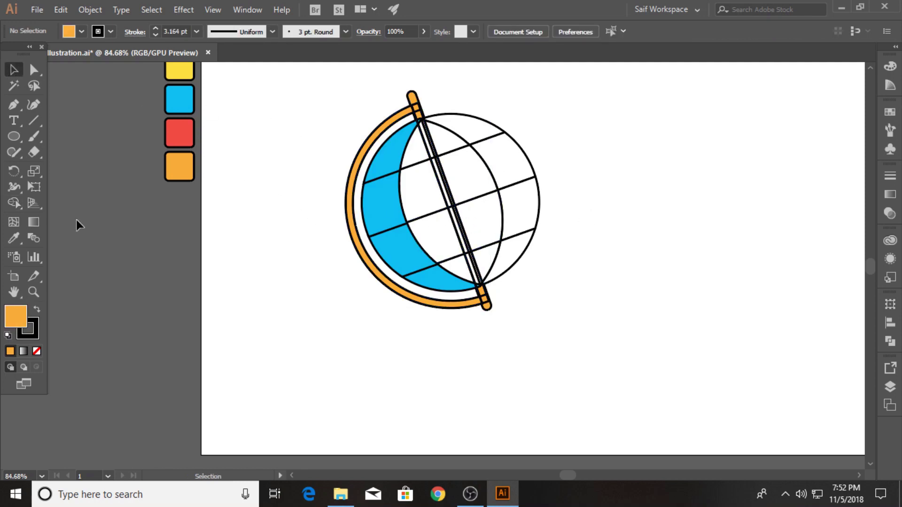
Scale the globe and stand down to about 272 × 305 pt and move it slightly left
mouse_move(536, 339)
mouse_down()
mouse_move(536, 312)
mouse_move(514, 287)
mouse_up()
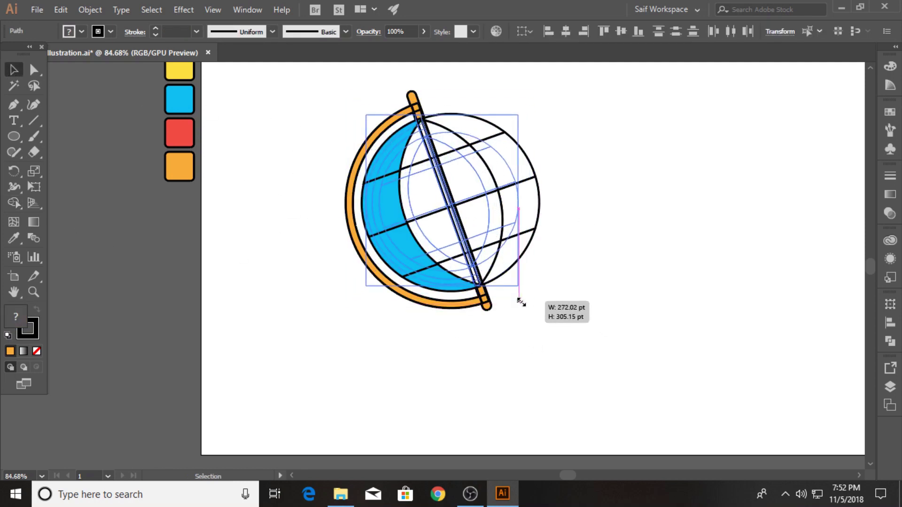
click(493, 323)
drag(341, 141, 516, 288)
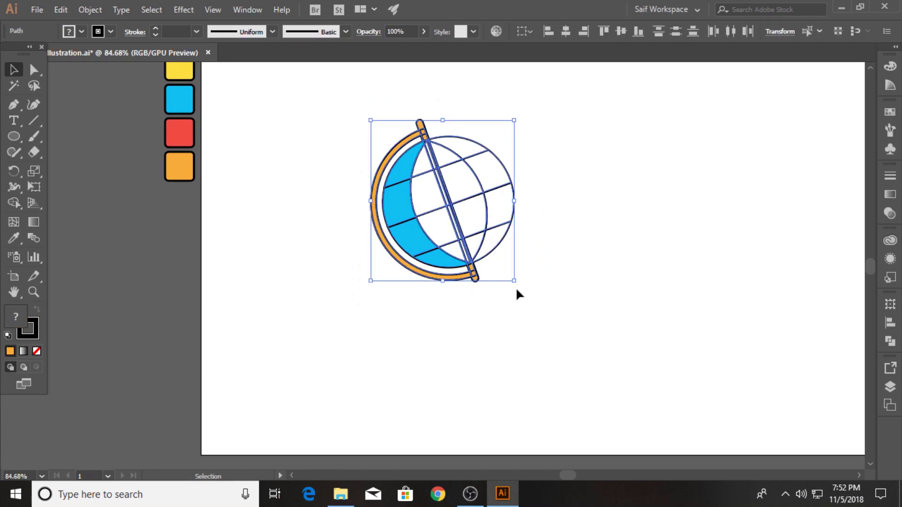
drag(490, 246, 468, 243)
click(489, 246)
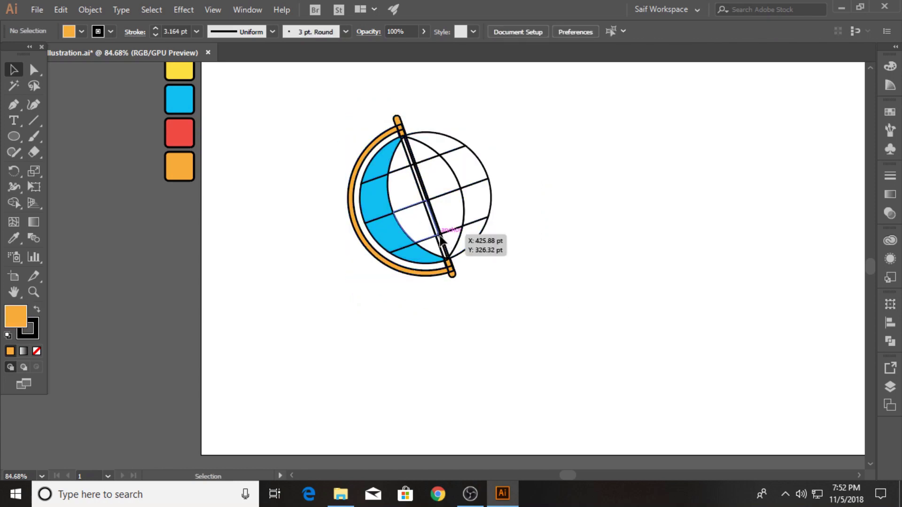
click(447, 252)
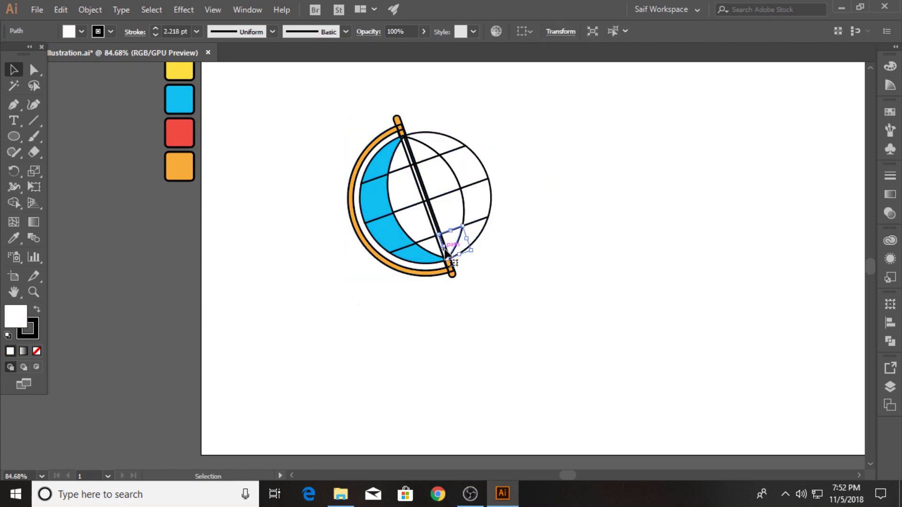
click(130, 171)
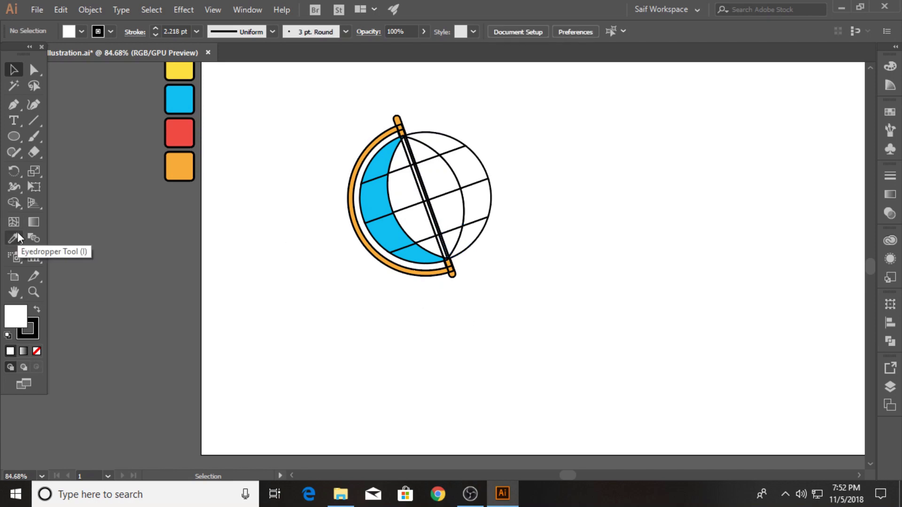
Draw a thin rectangular stem below the globe, then marquee-select the stem and foot together
click(14, 136)
click(75, 134)
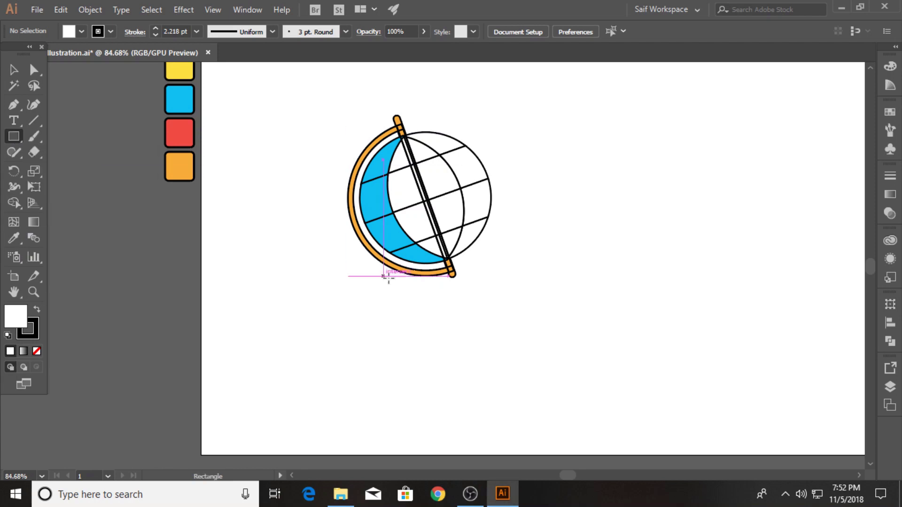
mouse_move(425, 277)
mouse_down()
mouse_move(442, 319)
mouse_move(440, 306)
mouse_move(413, 305)
mouse_up()
click(34, 71)
click(13, 70)
click(439, 350)
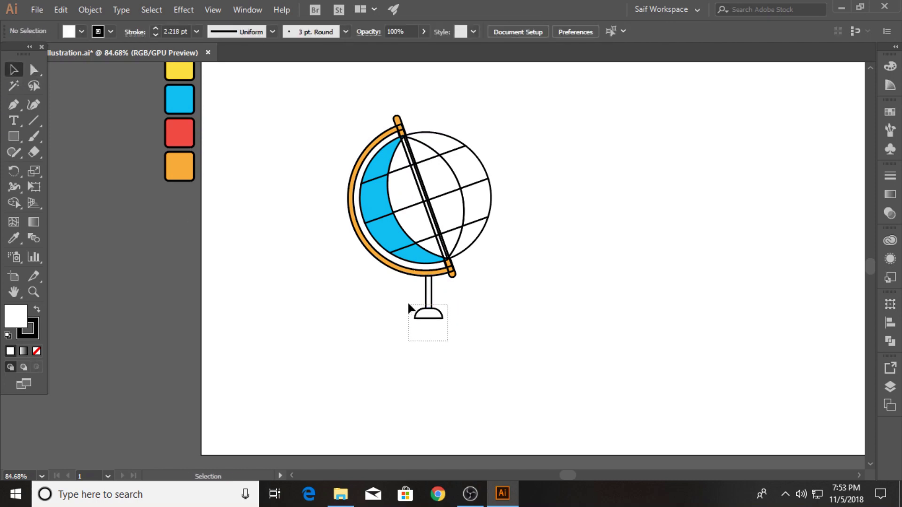
drag(444, 342, 412, 306)
click(14, 238)
Recolour the globe's stem and foot with the orange swatch
scroll(301, 264, up, 1)
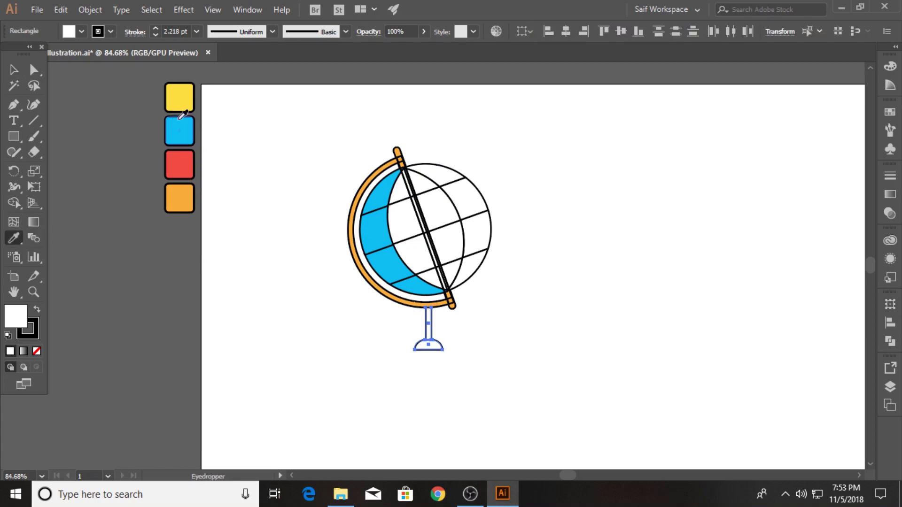
click(180, 97)
click(14, 69)
click(331, 266)
mouse_move(411, 324)
mouse_down()
mouse_move(454, 368)
mouse_move(449, 356)
mouse_up()
click(13, 238)
click(180, 197)
click(13, 69)
click(311, 273)
click(462, 360)
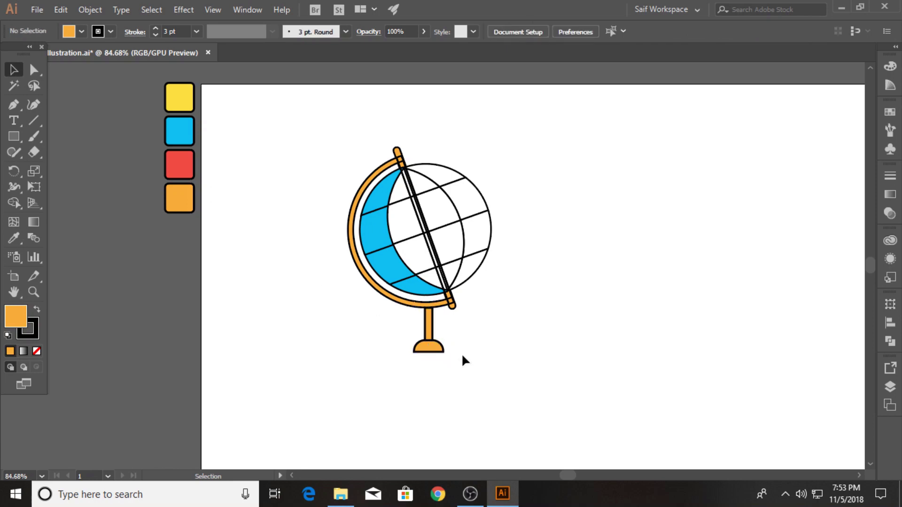
Draw three progressively wider rectangles stacked beneath the dome as a stepped base
click(13, 136)
drag(400, 352, 455, 359)
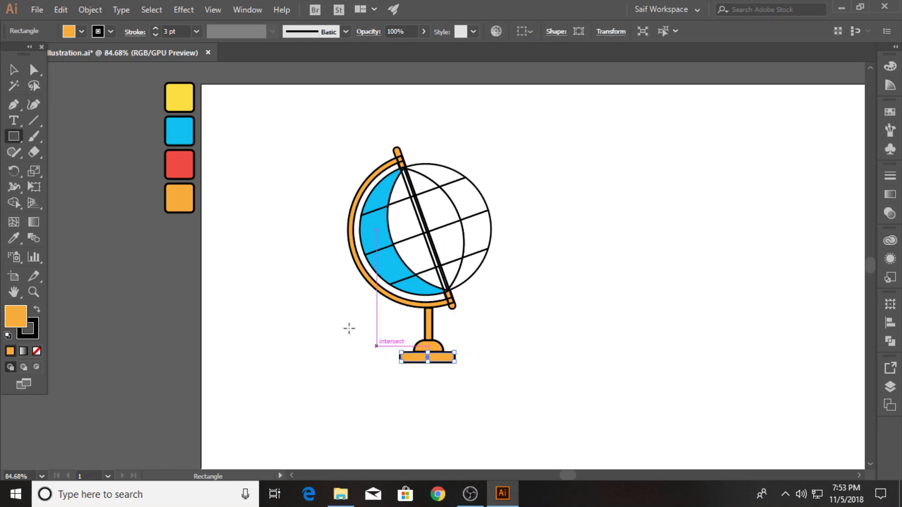
drag(374, 362, 467, 379)
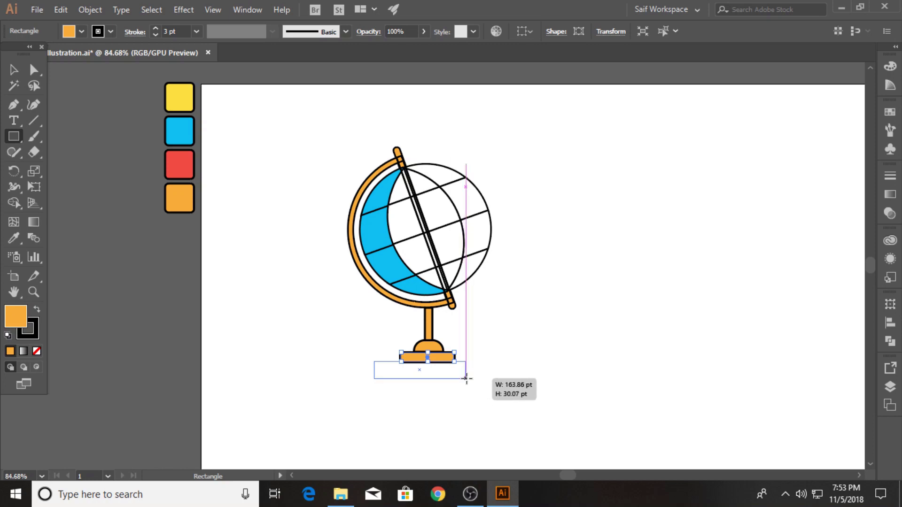
drag(466, 379, 465, 378)
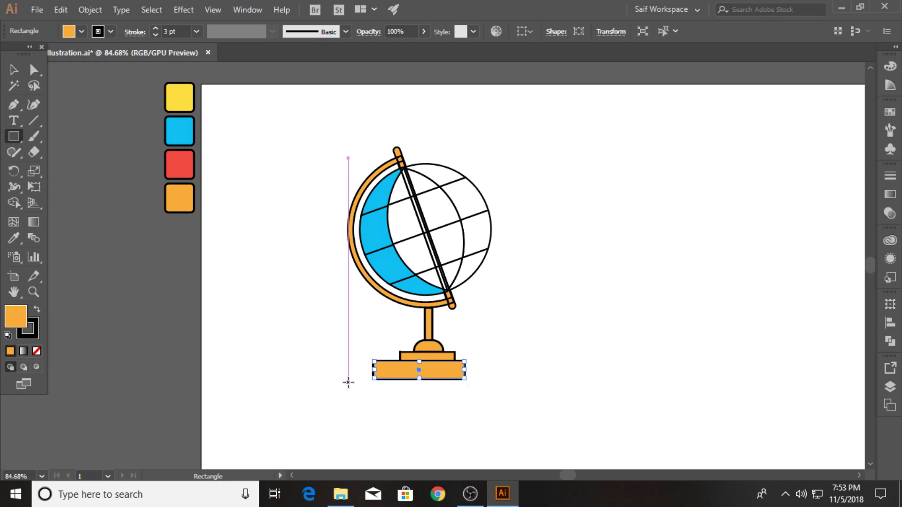
drag(352, 379, 463, 396)
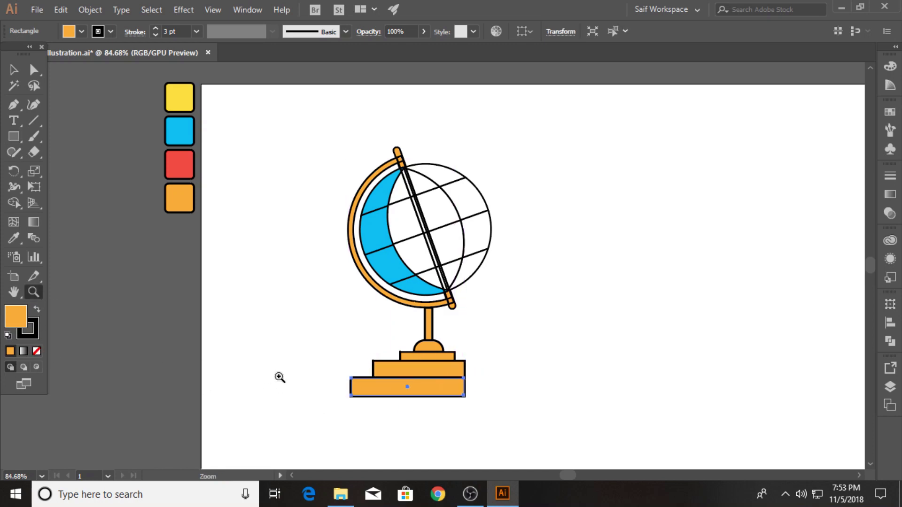
mouse_move(280, 376)
mouse_down()
mouse_move(634, 423)
mouse_move(554, 396)
mouse_up()
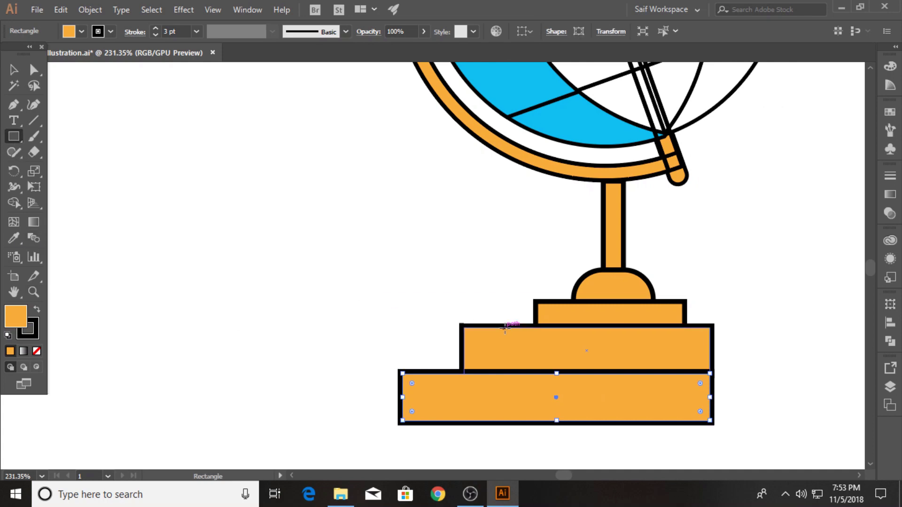
Draw a narrow white, stroke-less stripe spanning the middle book's full height
drag(506, 324, 518, 369)
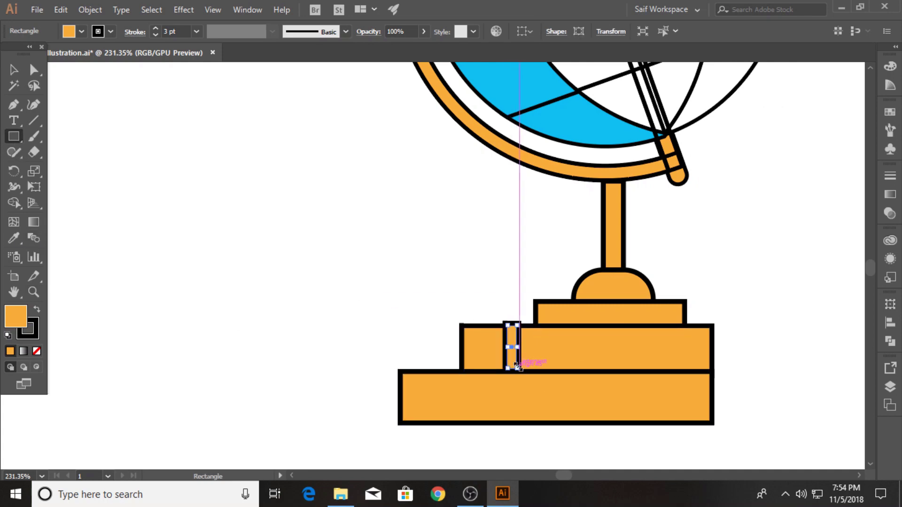
click(81, 31)
click(27, 54)
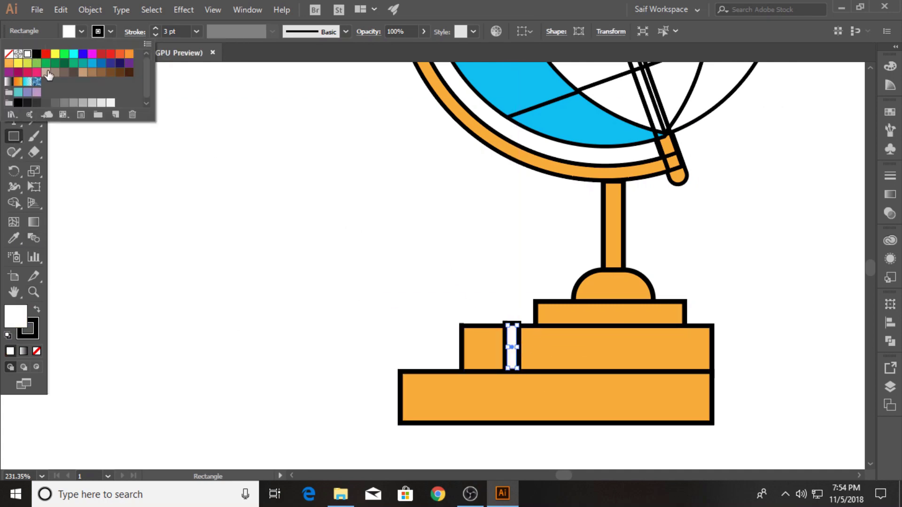
click(111, 31)
click(8, 54)
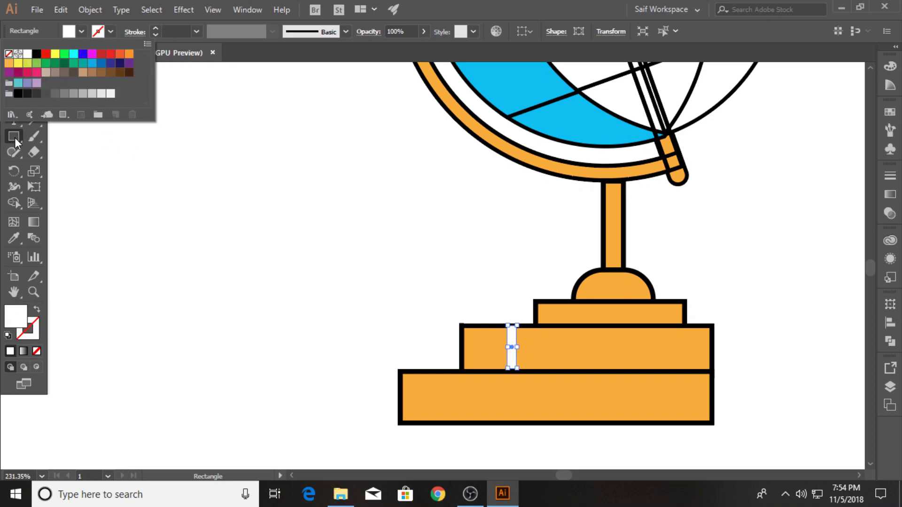
click(298, 209)
click(513, 353)
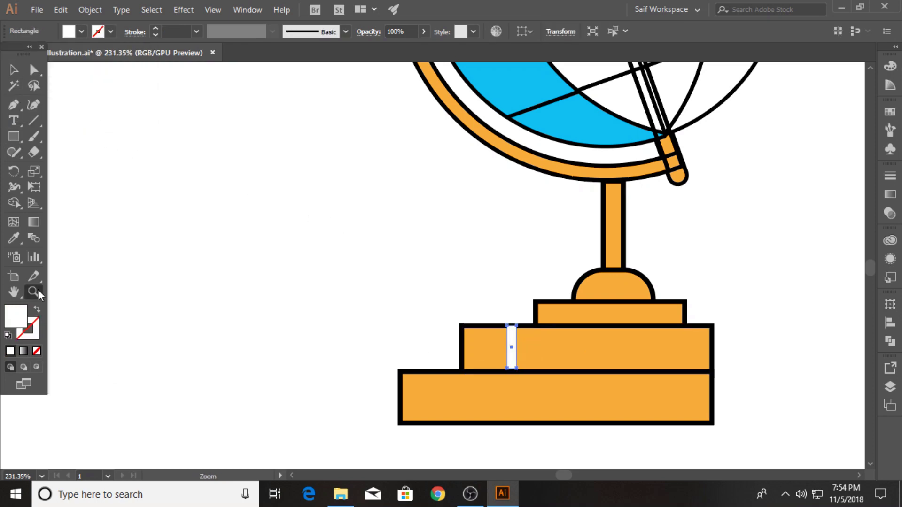
drag(496, 351, 613, 347)
key(v)
drag(540, 287, 541, 291)
drag(541, 400, 589, 376)
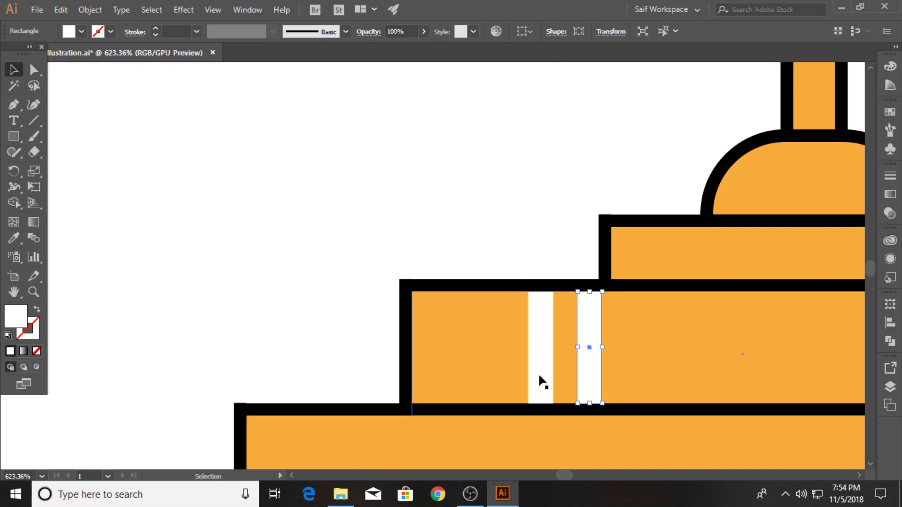
Add a white circle to the left of the stripes on the middle book
drag(14, 136, 75, 165)
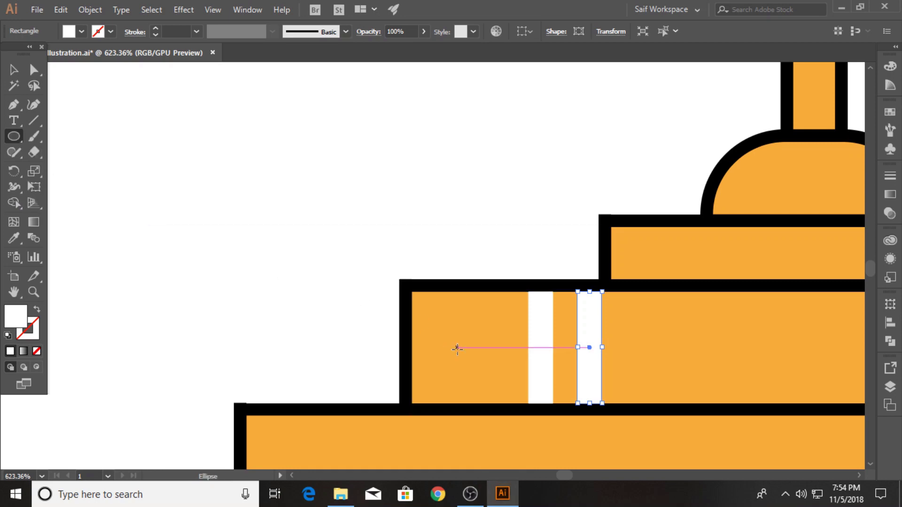
drag(456, 347, 494, 376)
click(43, 300)
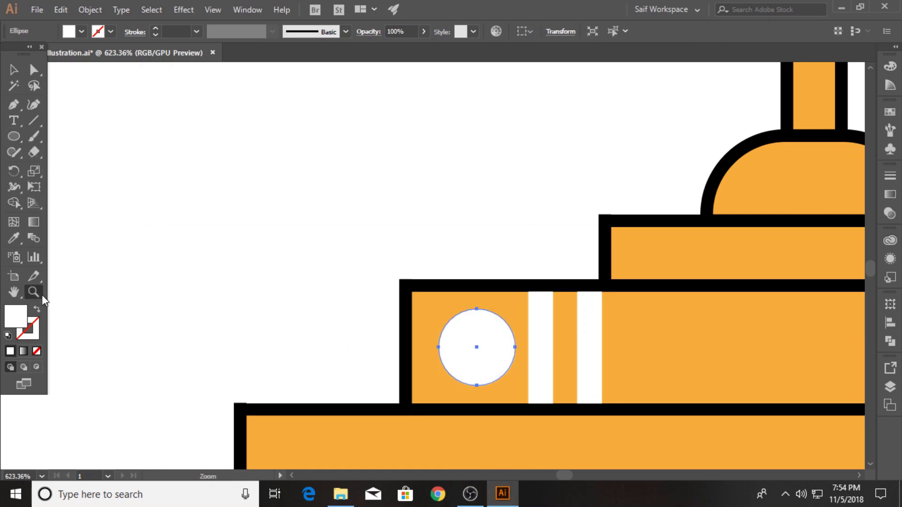
scroll(270, 325, down, 3)
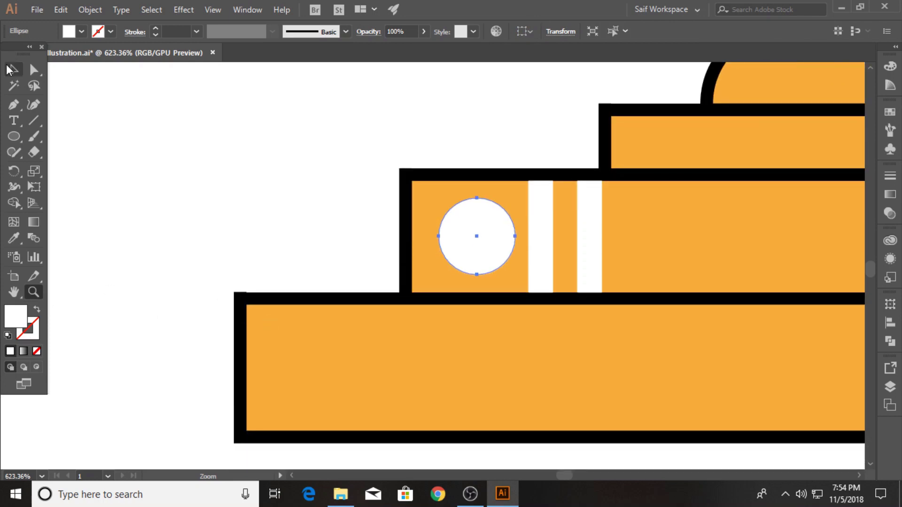
Alt-drag copies of both white stripes onto the bottom book and stretch them to fit
click(9, 69)
shift+click(540, 213)
click(590, 214)
shift+click(545, 220)
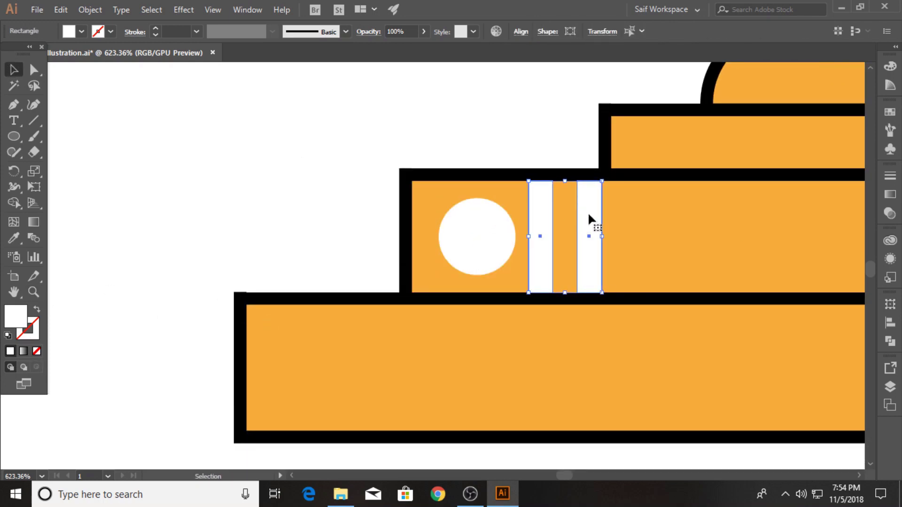
drag(588, 215, 429, 350)
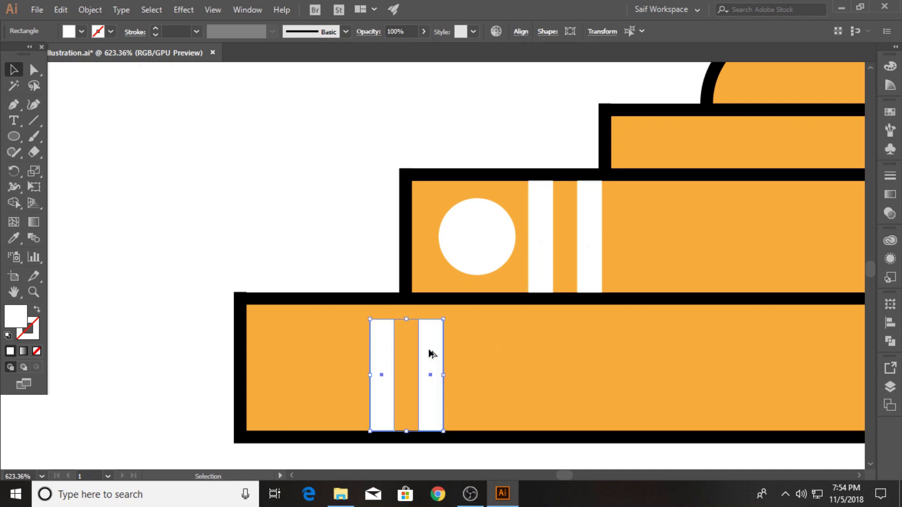
drag(405, 318, 406, 304)
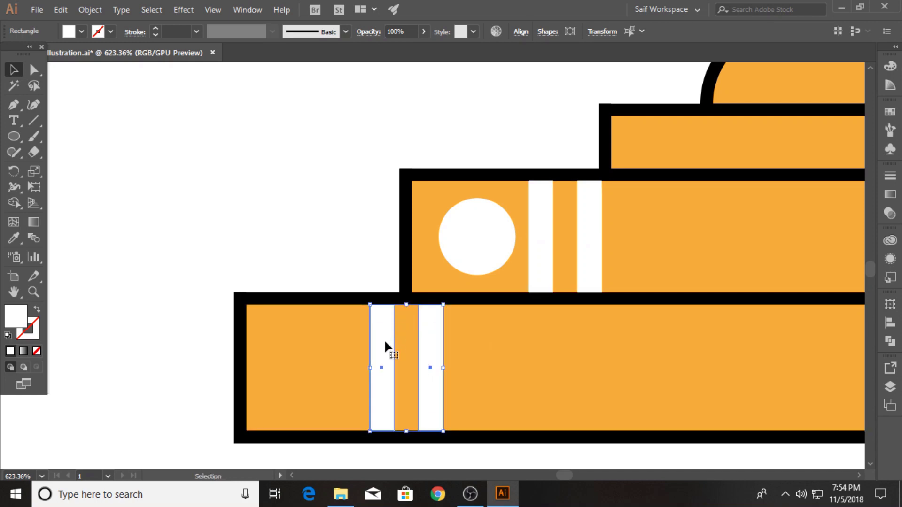
Eyedrop yellow onto the top block and red onto the middle book
key(z)
scroll(461, 207, down, 2)
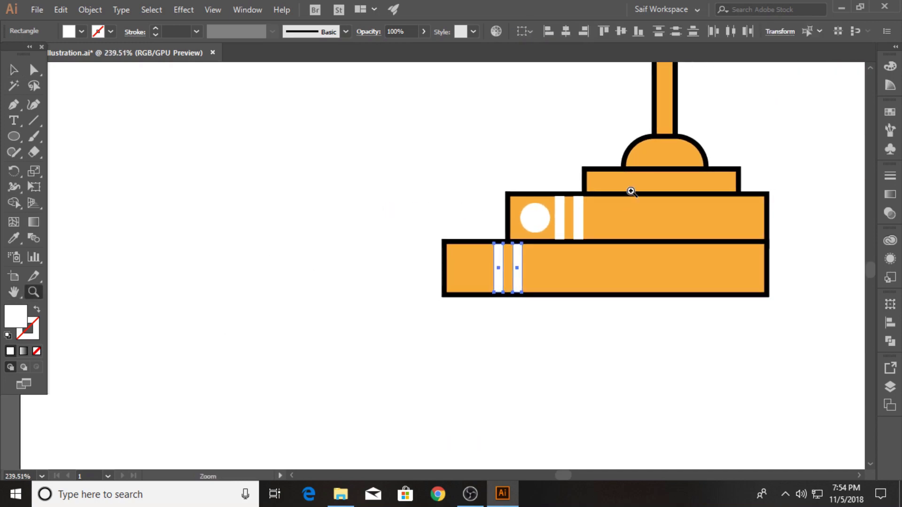
scroll(494, 249, down, 1)
scroll(432, 250, down, 1)
scroll(431, 292, down, 1)
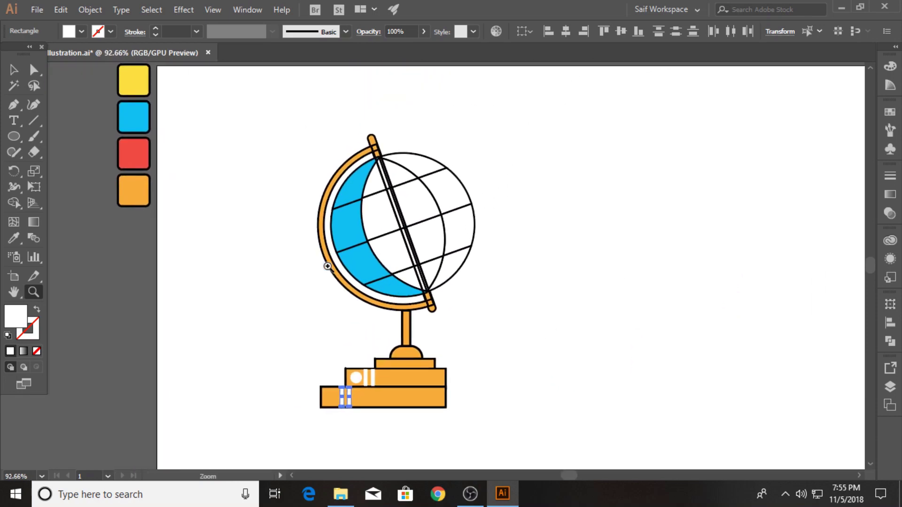
key(v)
click(404, 364)
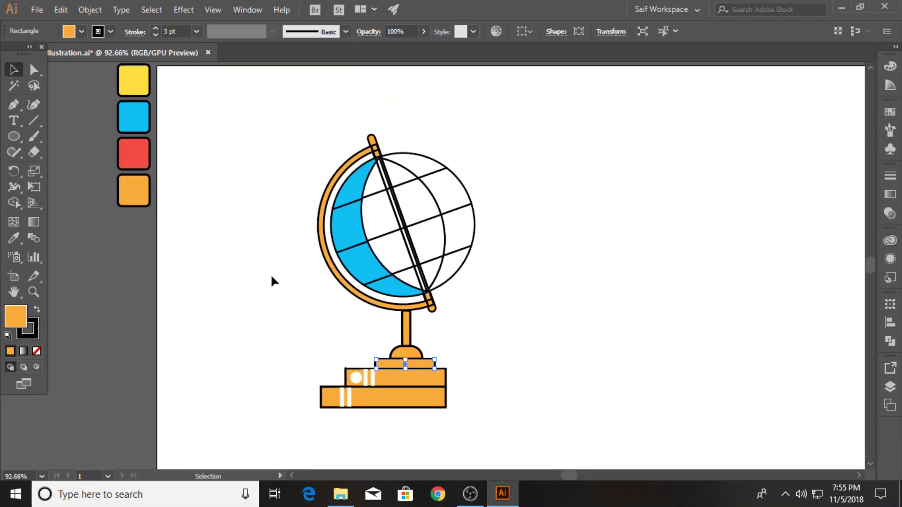
key(i)
click(134, 80)
ctrl+click(394, 377)
click(145, 151)
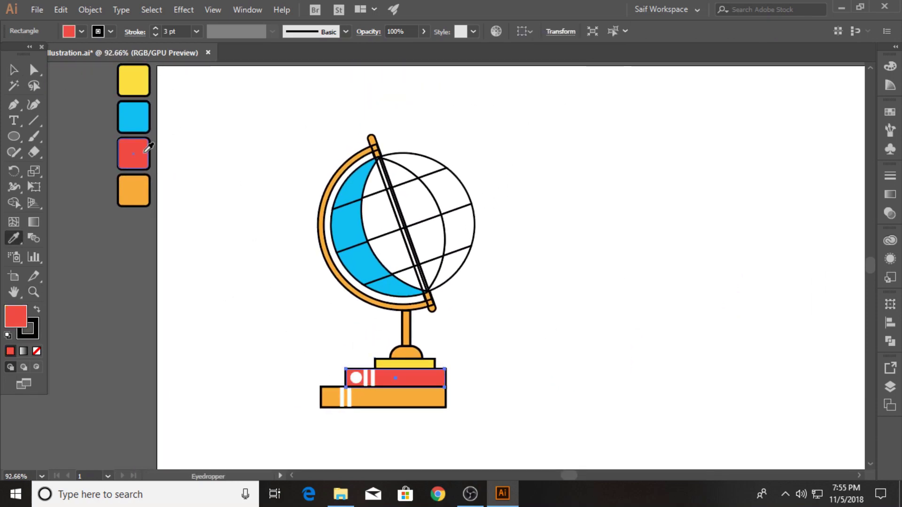
ctrl+click(401, 394)
key(v)
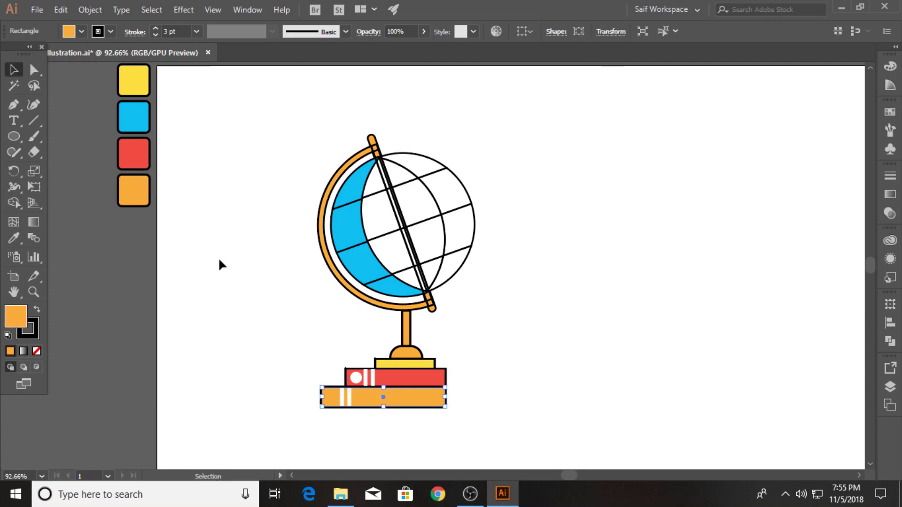
click(219, 257)
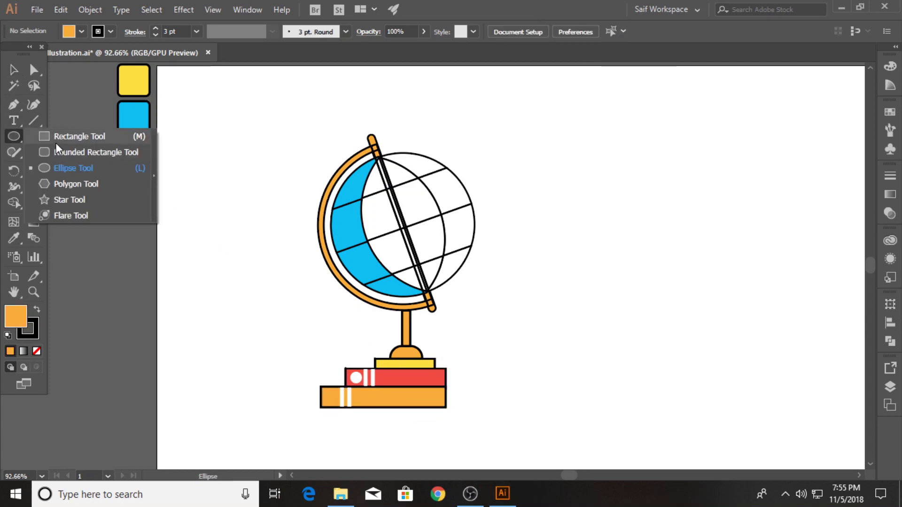
Draw a large suitcase rectangle and a thin vertical strap aligned to its top edge
drag(18, 133, 52, 134)
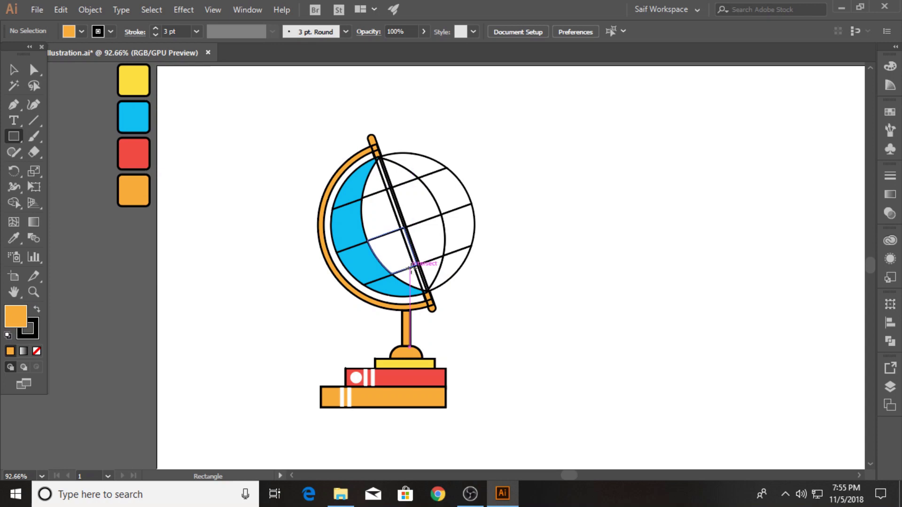
drag(406, 269, 636, 407)
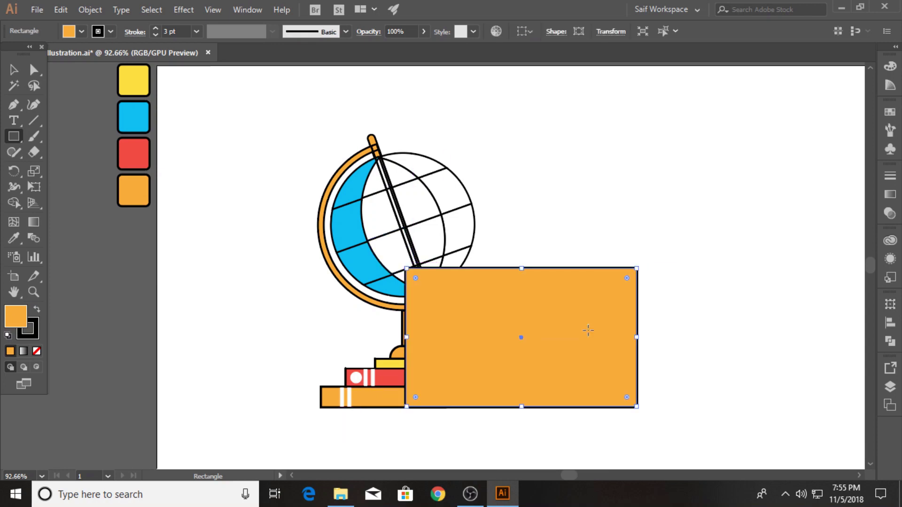
drag(579, 266, 589, 406)
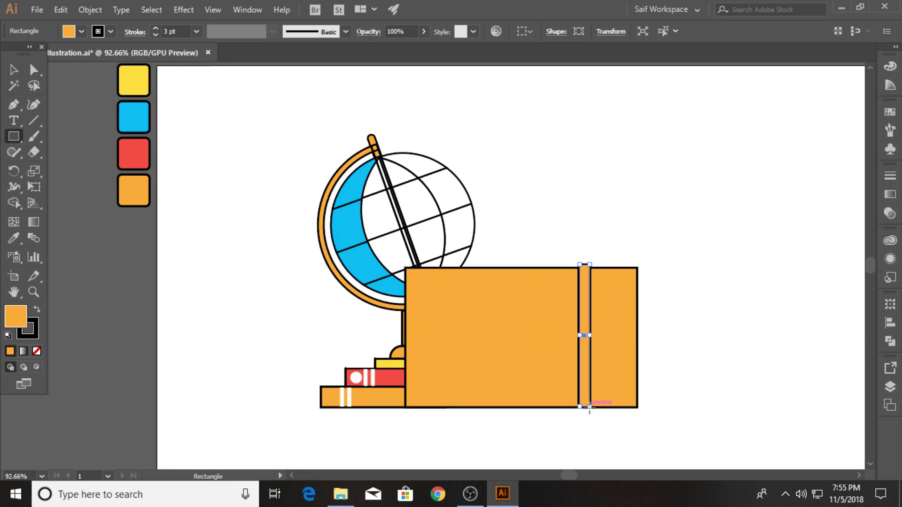
key(v)
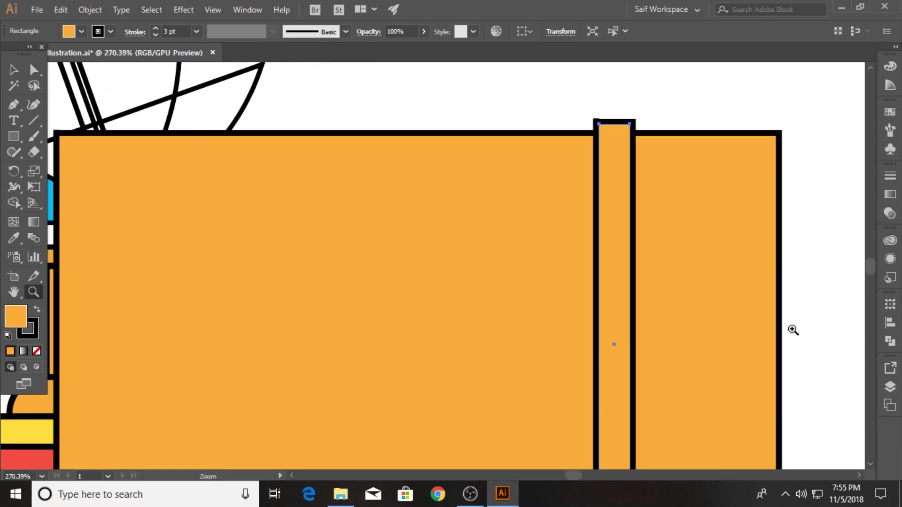
drag(572, 332, 791, 329)
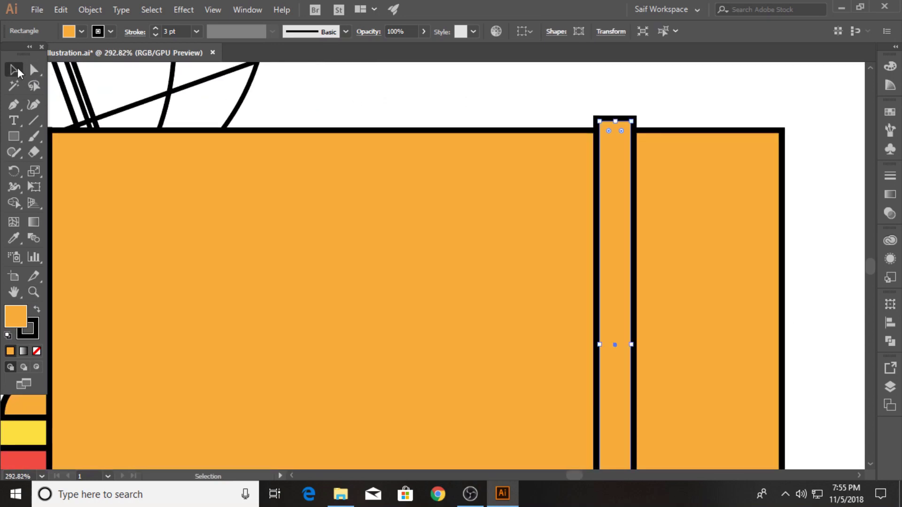
drag(615, 123, 618, 134)
Copy the strap near the case's left side and fill both straps with the book's red
alt+drag(630, 346, 228, 329)
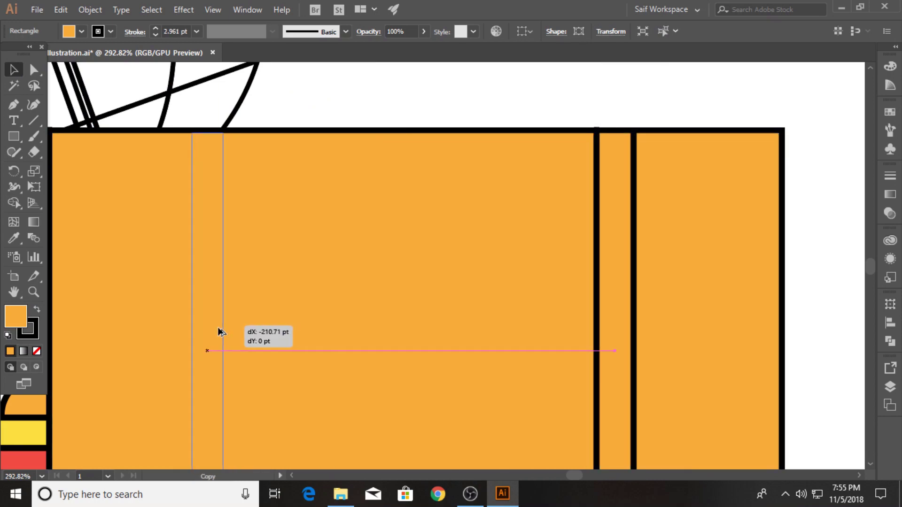
key(ctrl+0)
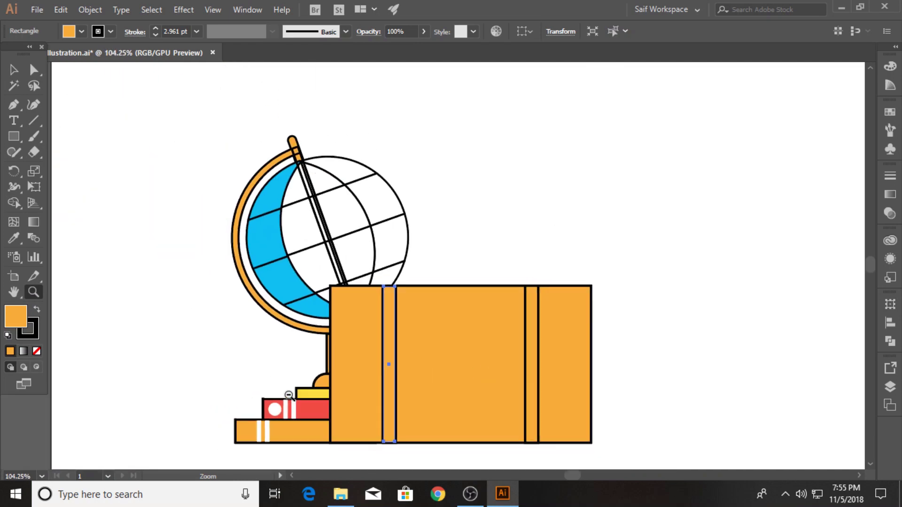
shift+click(534, 359)
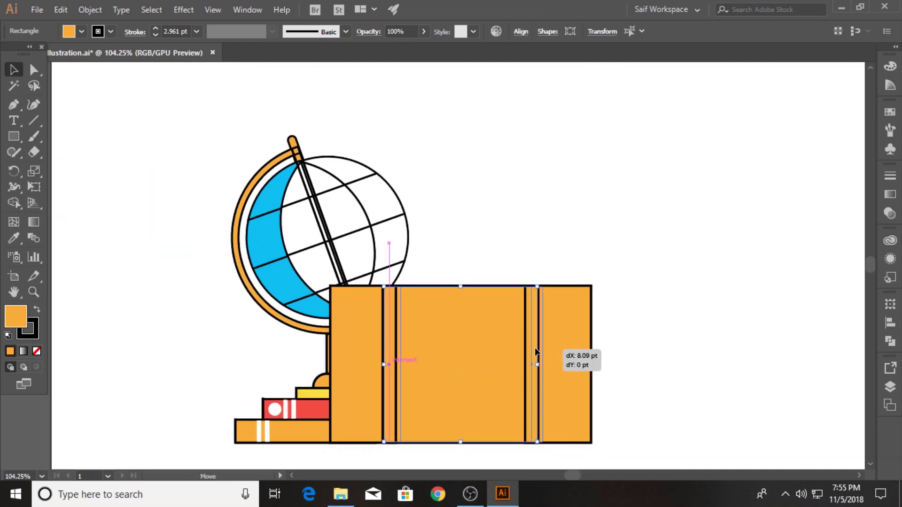
drag(534, 358, 539, 357)
click(14, 238)
click(319, 406)
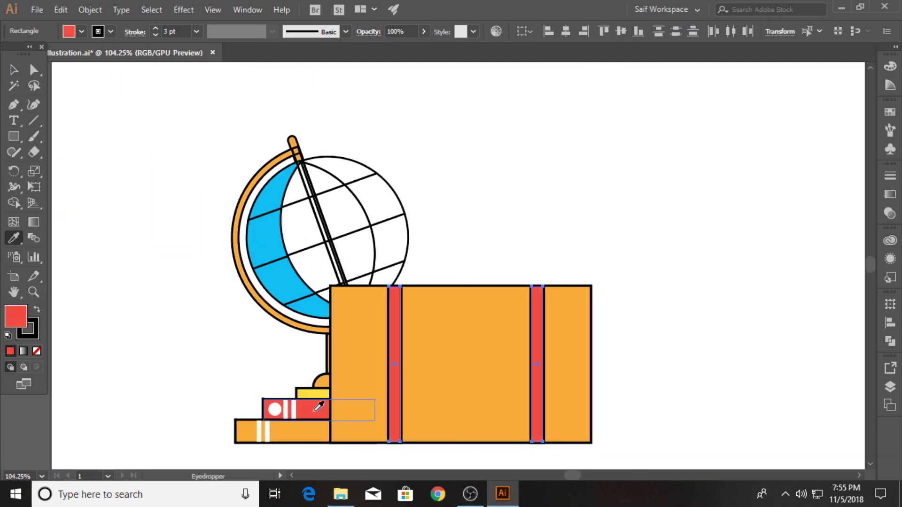
Fill the straps with the dome's orange and the case body with red
click(327, 382)
click(28, 293)
drag(301, 312, 274, 312)
key(v)
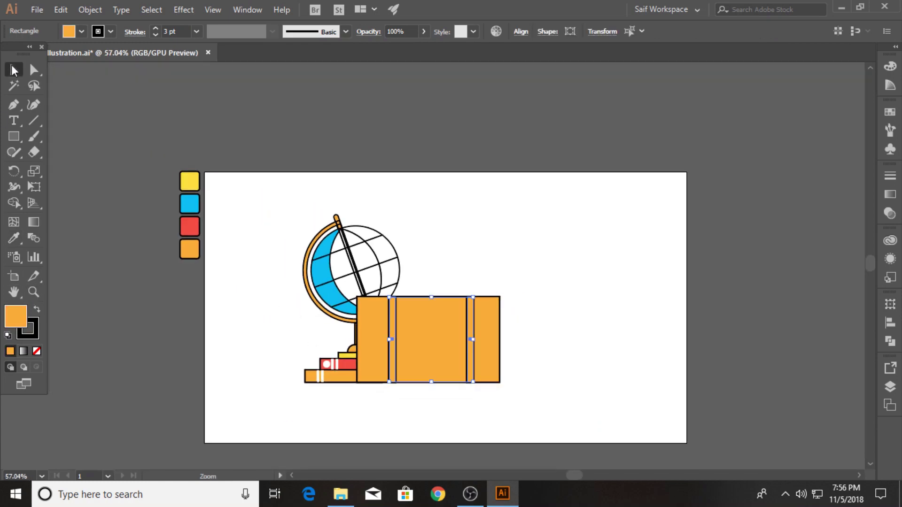
click(423, 337)
click(13, 238)
click(189, 226)
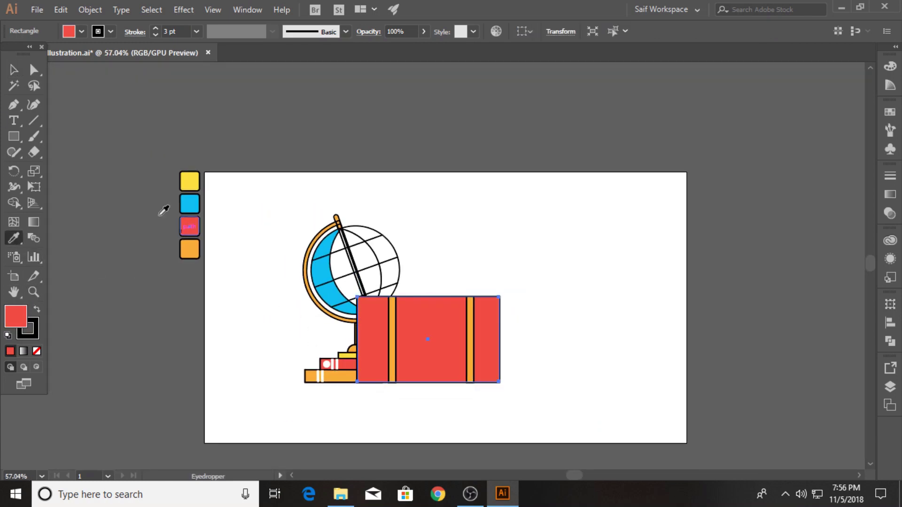
Draw a small cap atop the left strap with fully rounded top corners, then expand it
click(34, 292)
drag(412, 301, 665, 298)
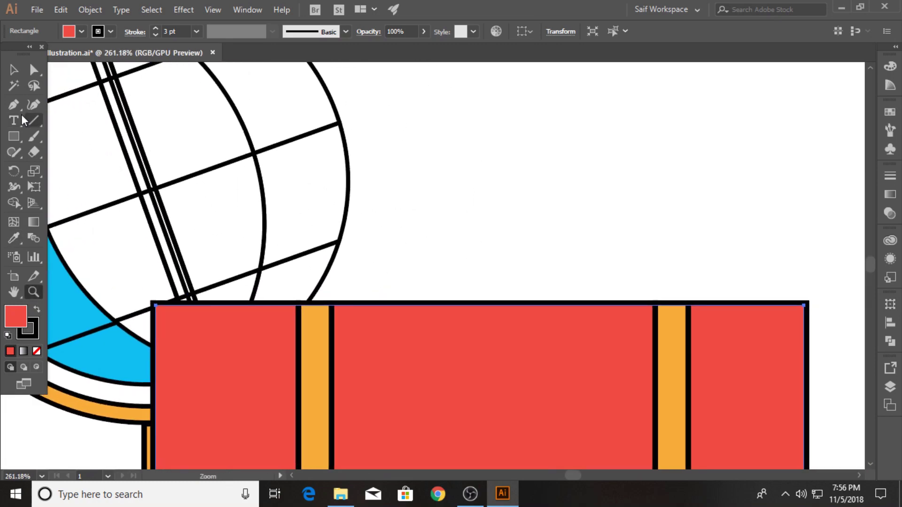
click(16, 138)
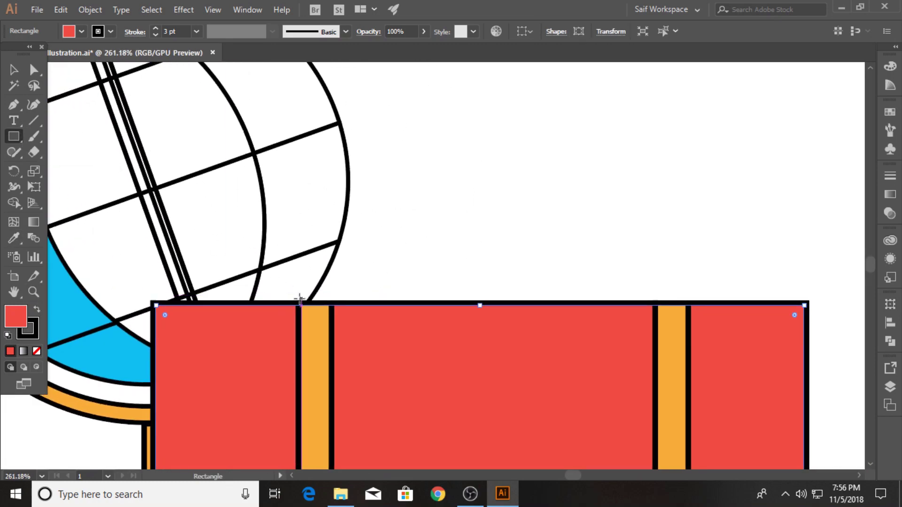
mouse_move(300, 298)
mouse_down()
mouse_move(329, 284)
mouse_move(324, 318)
mouse_up()
ctrl+click(335, 292)
key(v)
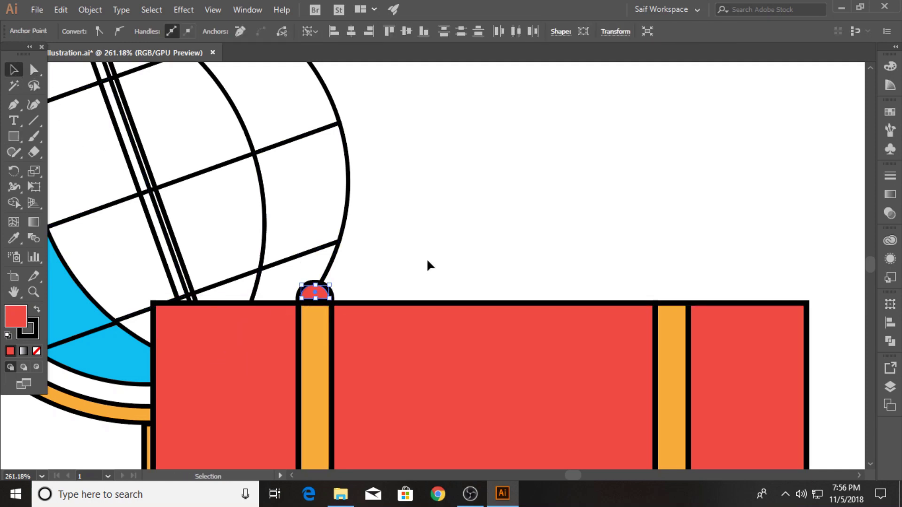
key(Down)
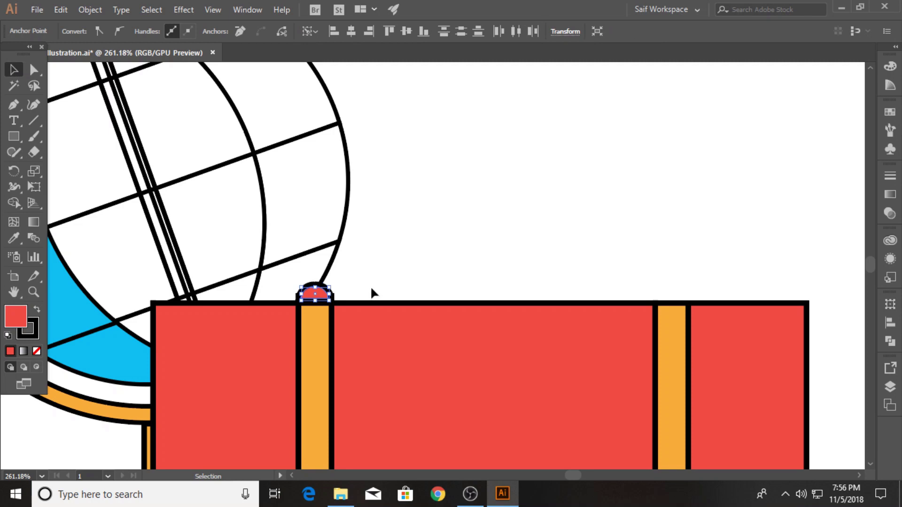
Colour the cap orange and Alt-drag a copy onto the right strap's top
click(14, 238)
click(313, 335)
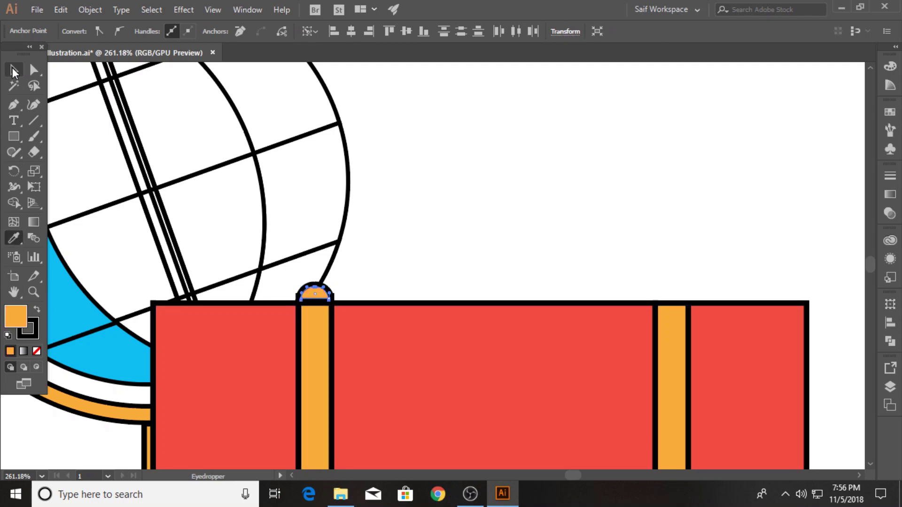
click(14, 71)
drag(315, 295, 682, 304)
click(321, 300)
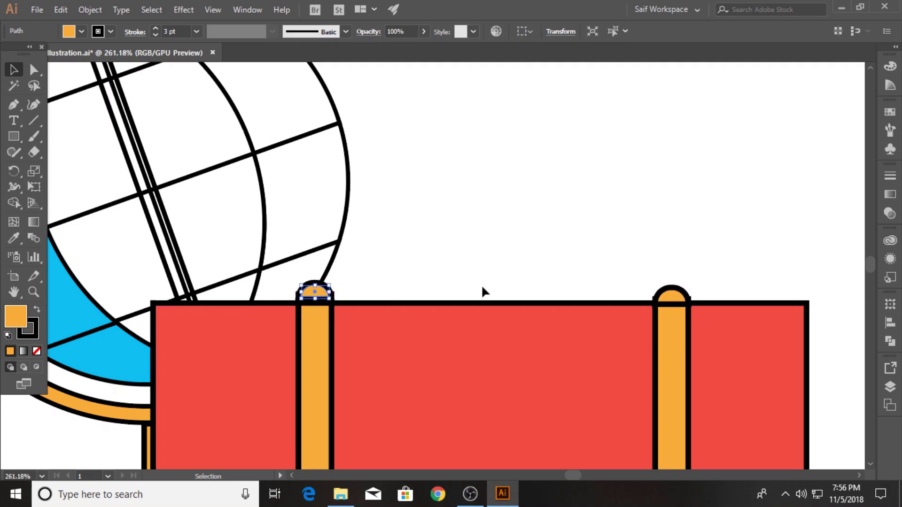
click(14, 137)
click(65, 133)
Draw a rounded bar filled with the globe's blue and move it down-left
mouse_move(423, 135)
mouse_down()
mouse_move(522, 167)
mouse_move(662, 186)
mouse_move(453, 170)
mouse_up()
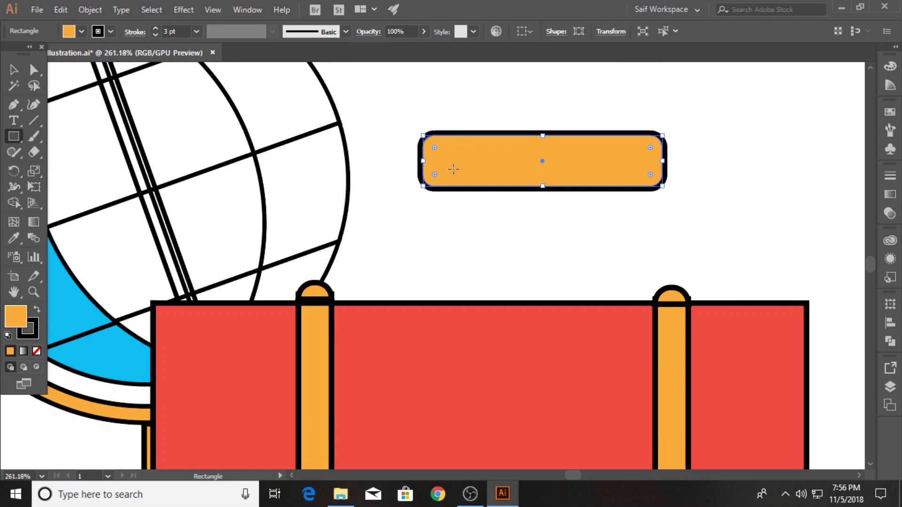
click(13, 71)
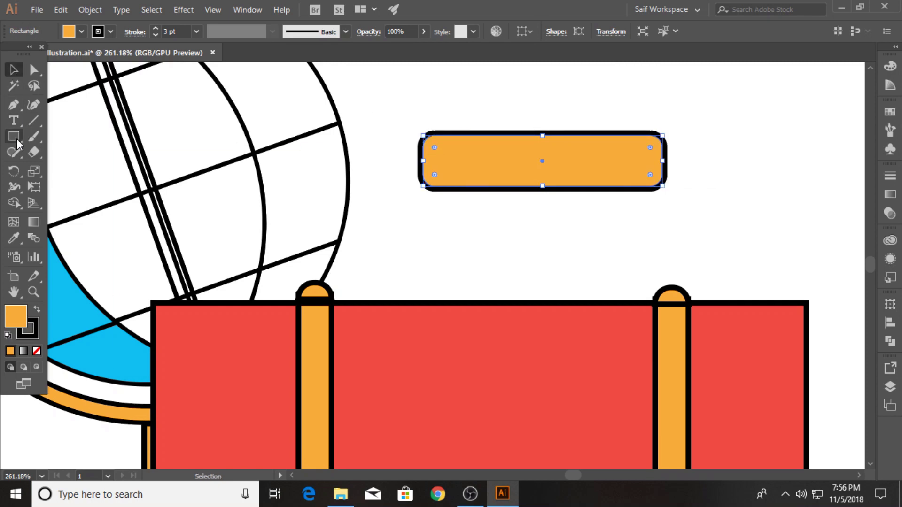
click(20, 238)
click(77, 298)
key(v)
mouse_move(524, 167)
mouse_down()
mouse_move(483, 240)
mouse_move(470, 223)
mouse_up()
Pen an unfilled handle path over the case top with a 7 pt stroke
key(p)
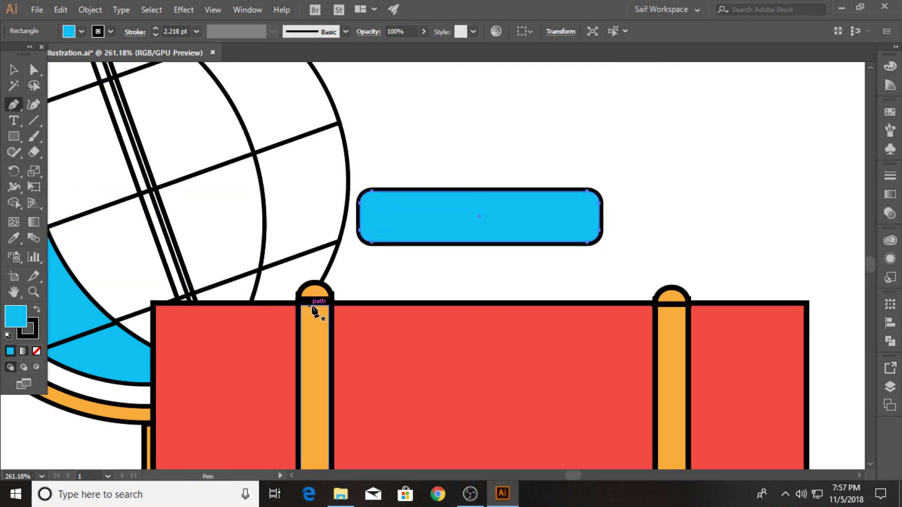
click(344, 303)
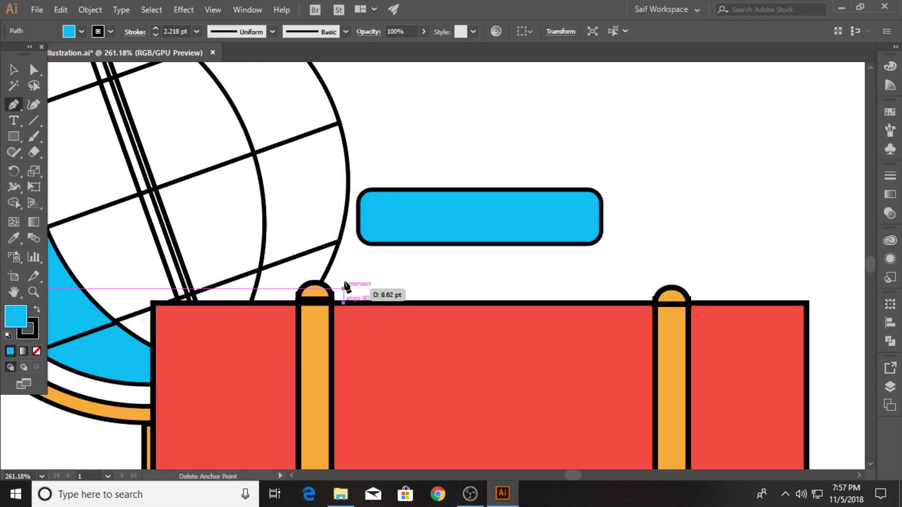
click(345, 216)
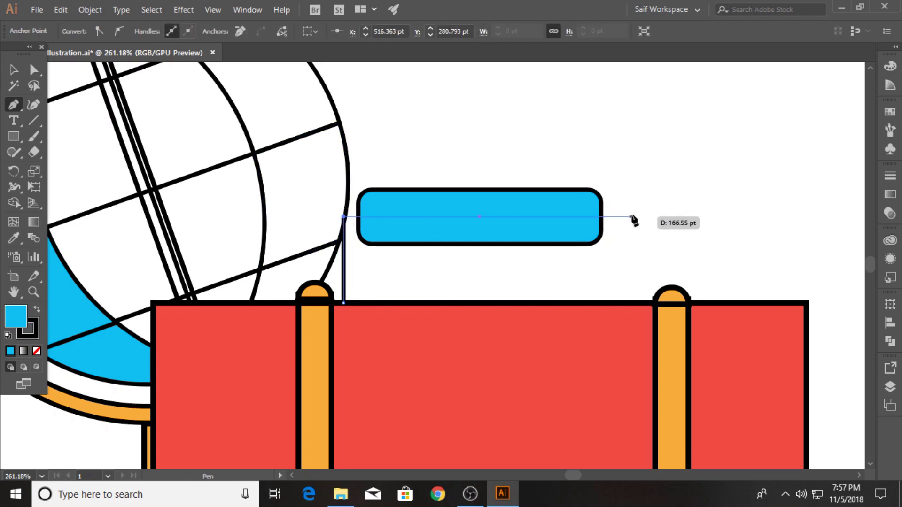
click(632, 217)
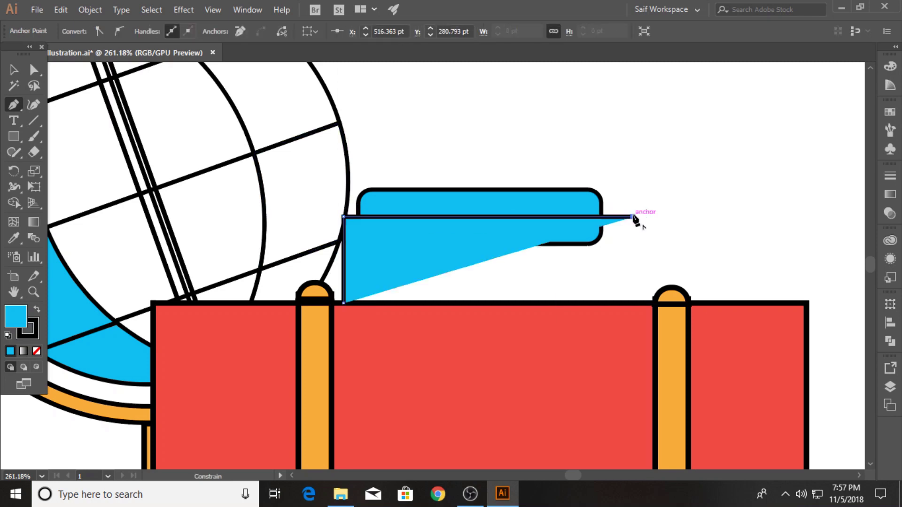
click(633, 303)
key(v)
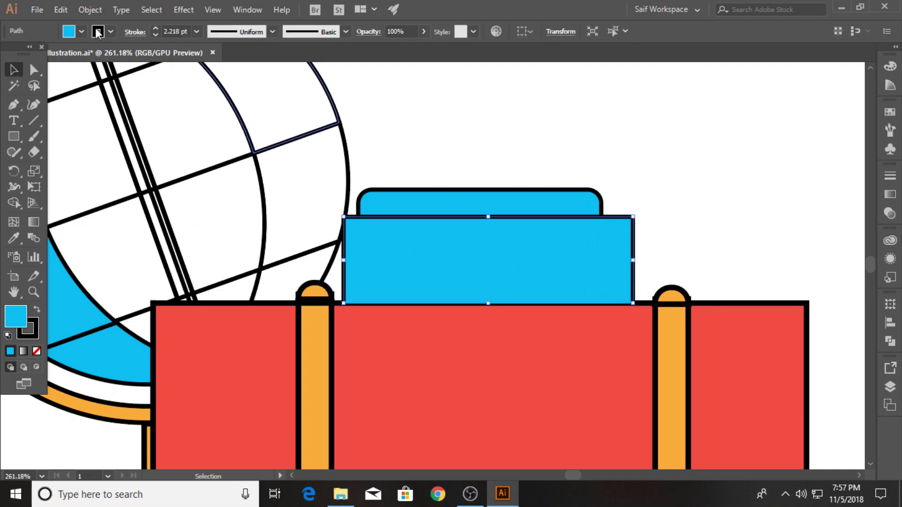
click(81, 31)
click(14, 55)
key(Escape)
click(197, 31)
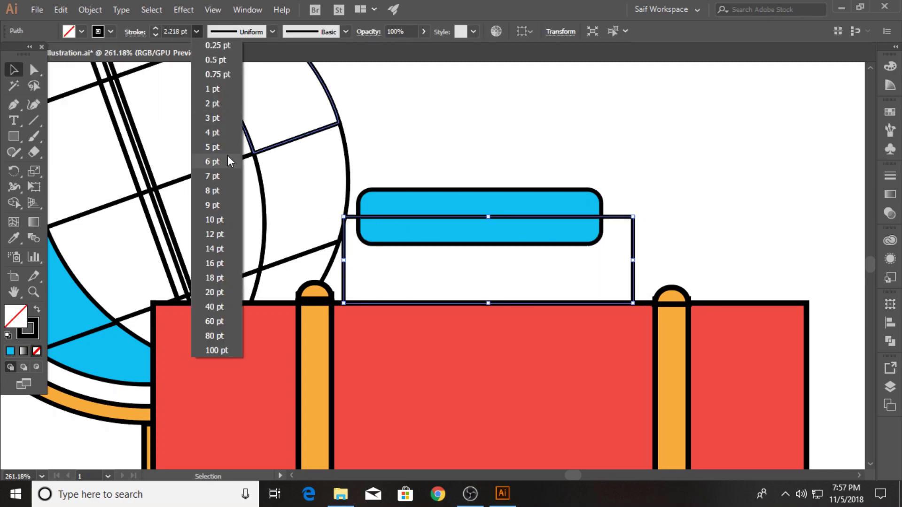
click(218, 177)
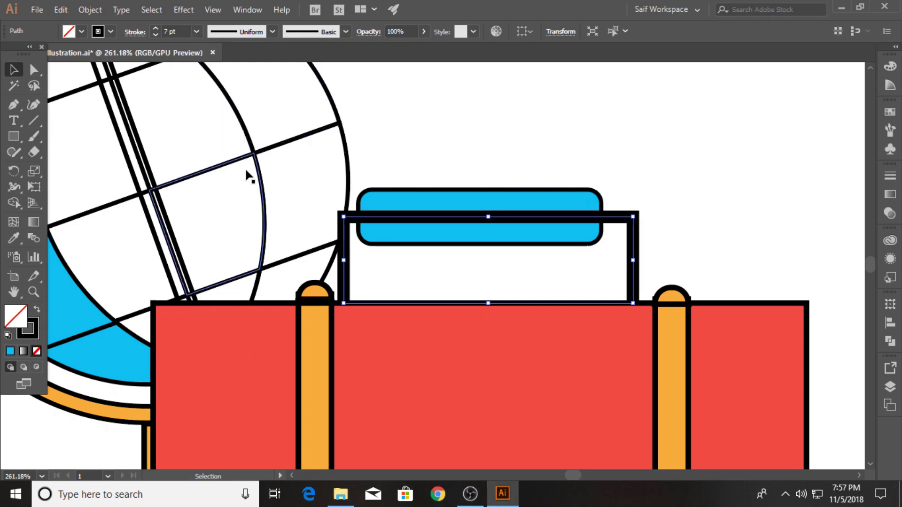
Round the handle's two top corners with Direct Selection
key(a)
click(343, 218)
shift+click(632, 216)
drag(623, 227, 614, 235)
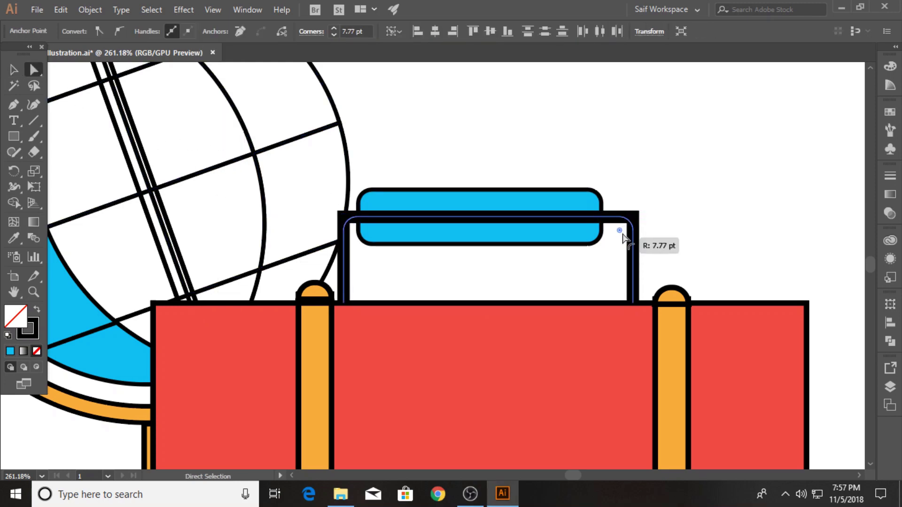
Move the blue grip onto the handle top and bring it to the front
click(14, 71)
drag(532, 194, 535, 192)
right_click(534, 193)
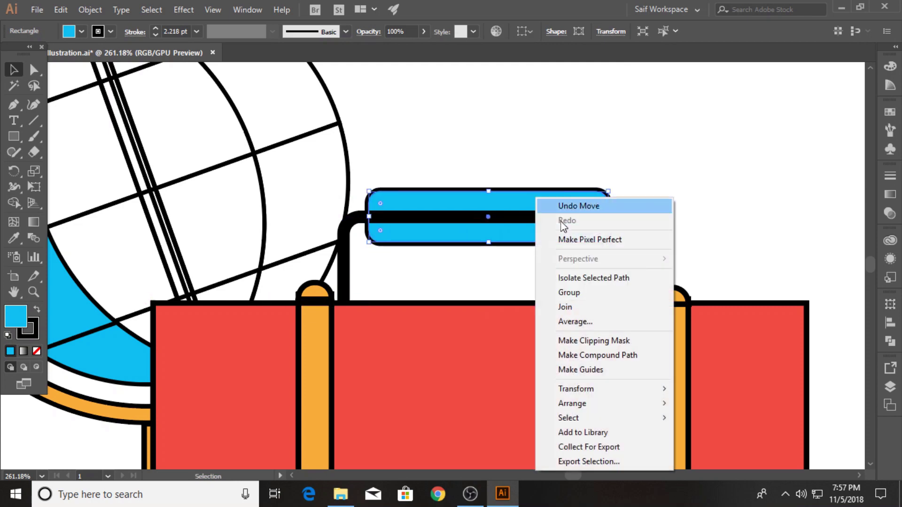
click(717, 403)
key(ctrl+shift+a)
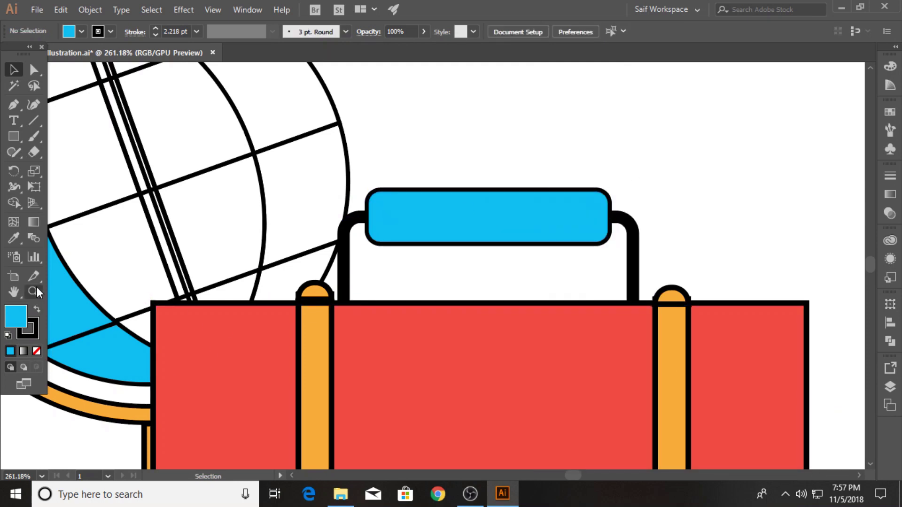
click(33, 292)
key(ctrl+0)
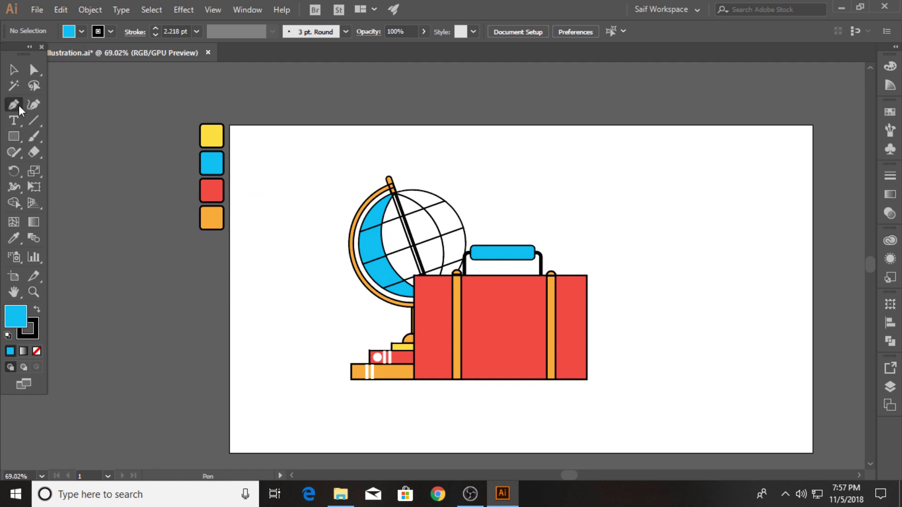
Draw the blue triangle forming the paper plane's body above the suitcase
click(559, 215)
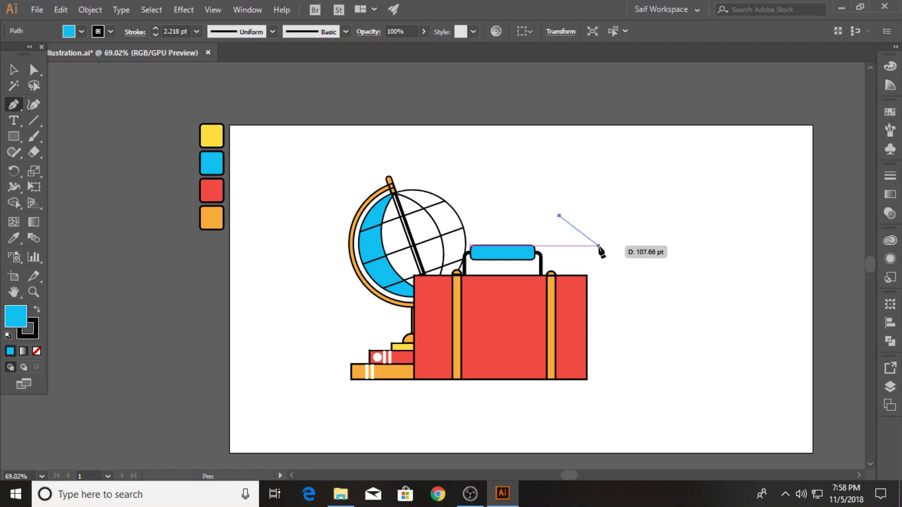
click(598, 245)
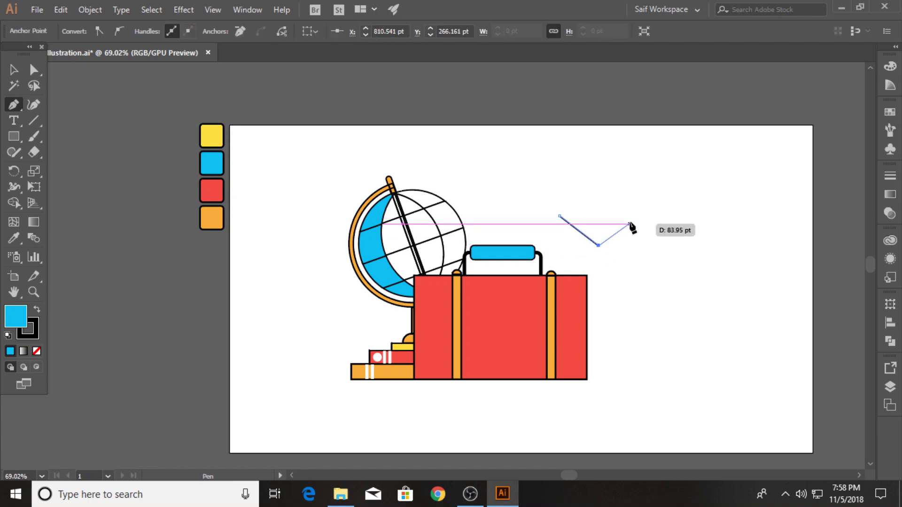
click(632, 225)
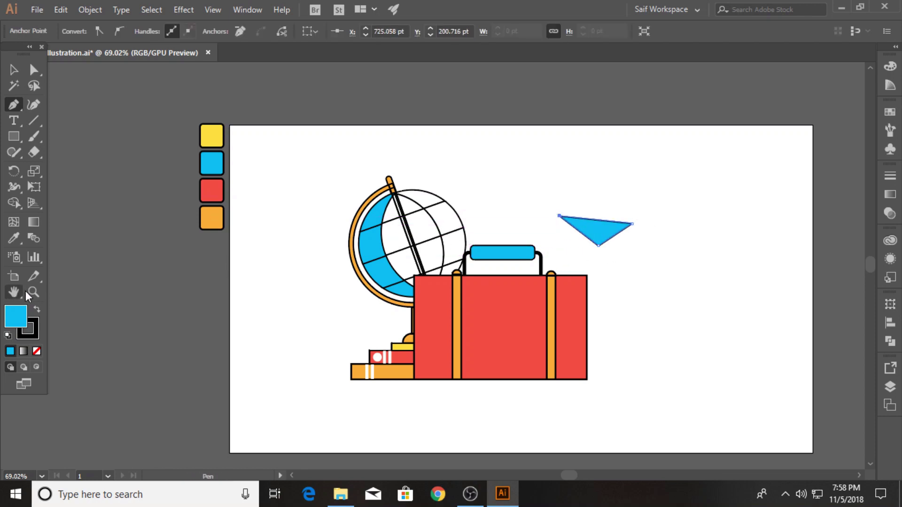
key(z)
mouse_move(559, 236)
mouse_down()
mouse_move(676, 216)
mouse_move(753, 217)
mouse_up()
key(p)
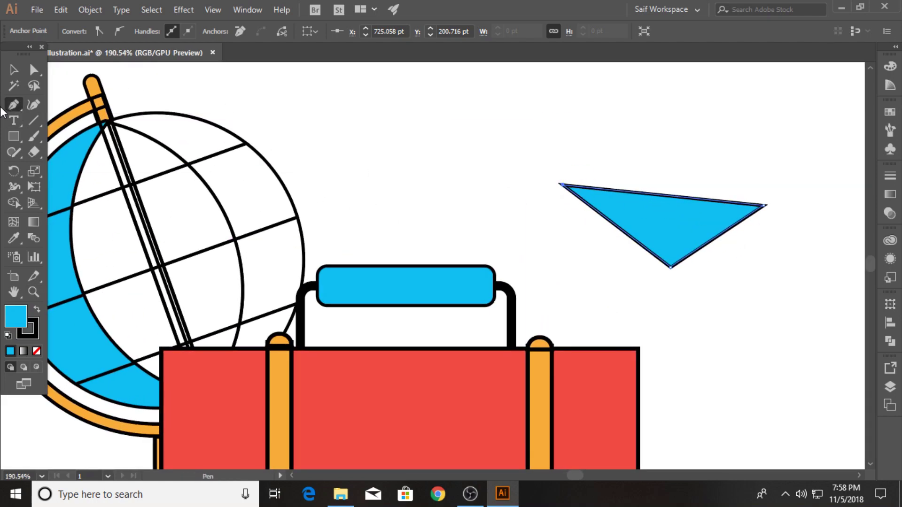
key(v)
click(538, 218)
Add the first folded wing shape running from the plane's tip
click(563, 185)
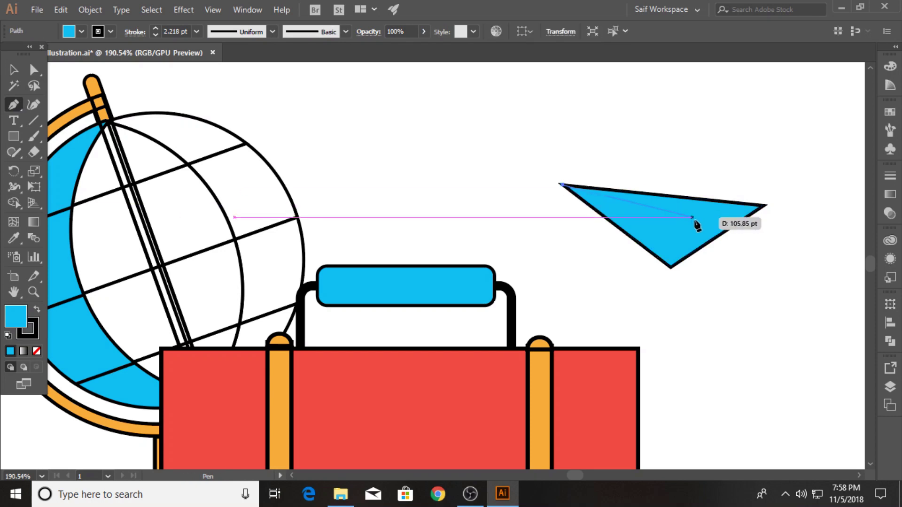
click(726, 231)
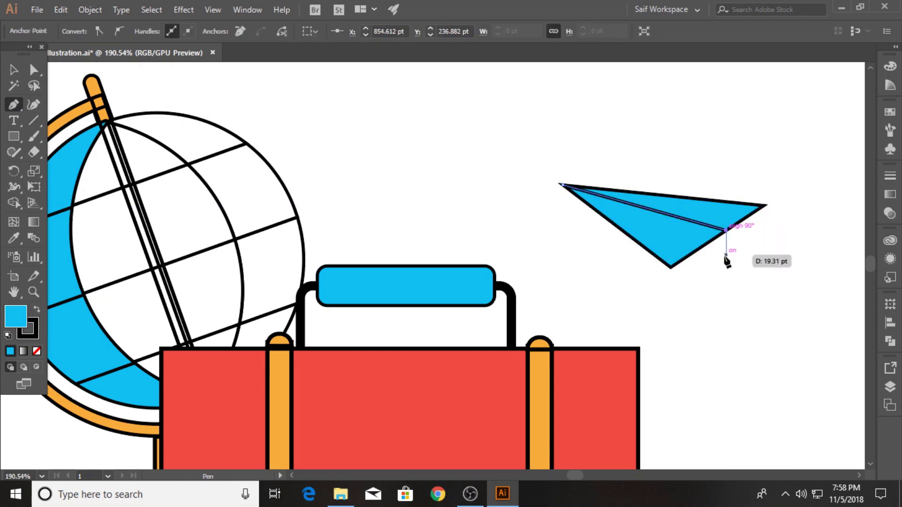
click(726, 262)
click(563, 185)
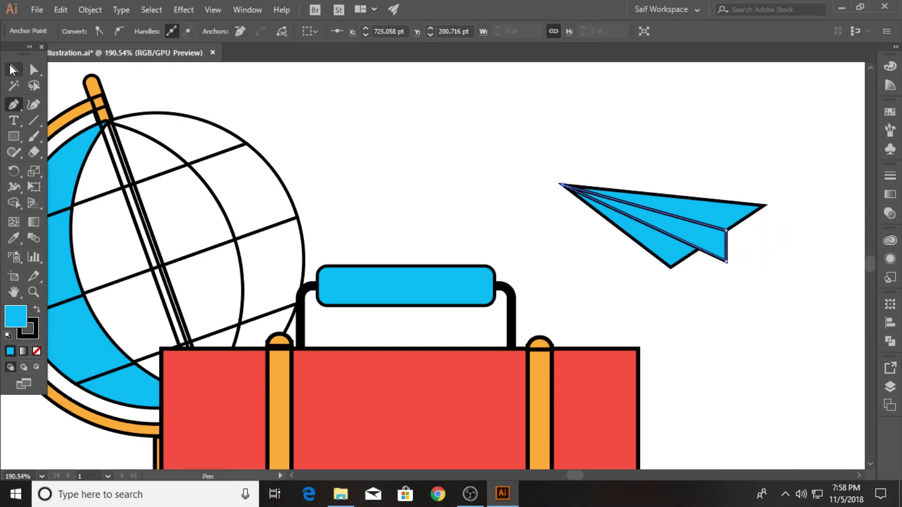
click(12, 69)
click(593, 168)
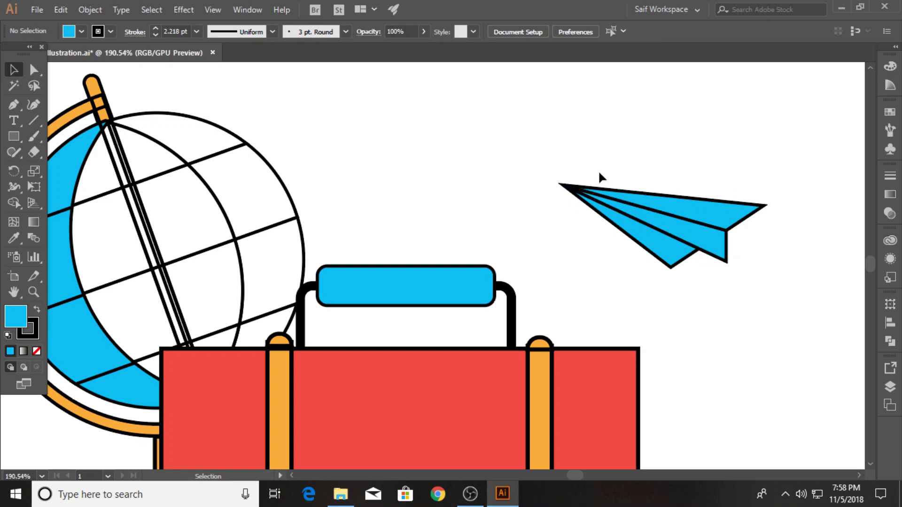
Draw a second fold path from the tip and zoom out to the whole scene
click(13, 104)
click(563, 185)
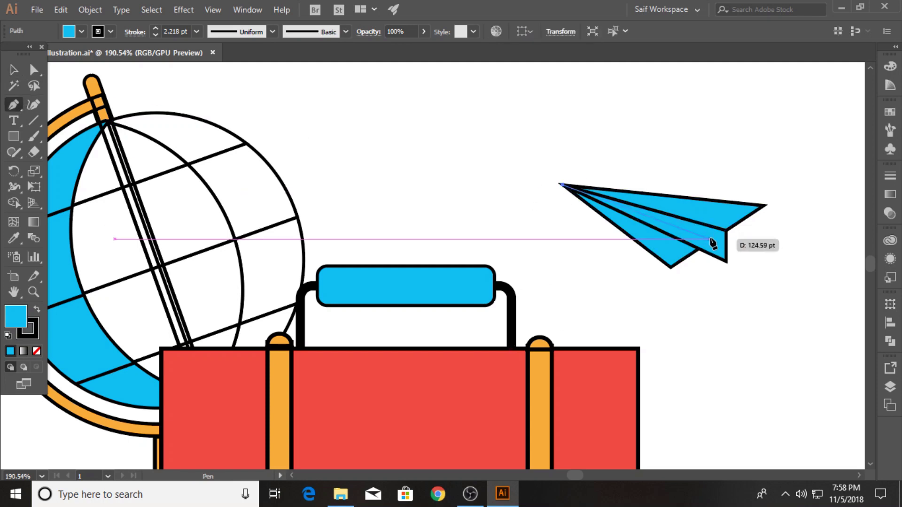
click(713, 240)
click(726, 261)
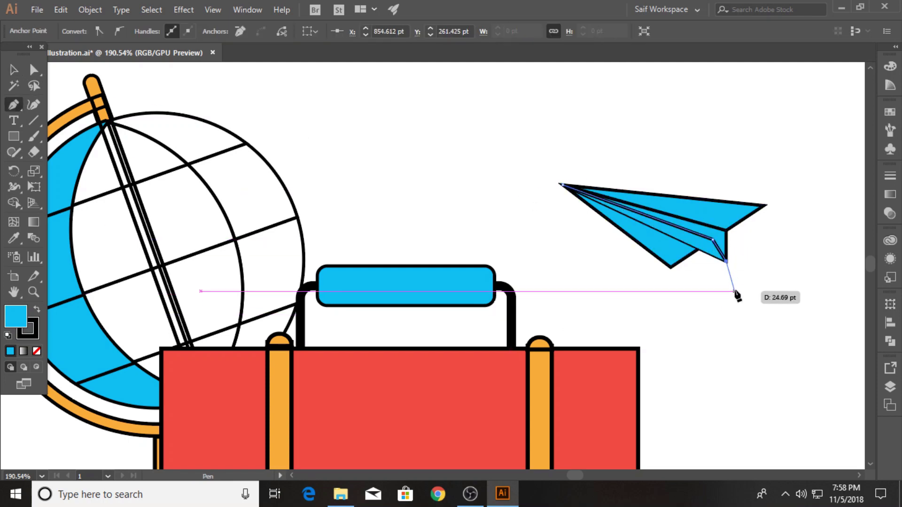
ctrl+click(594, 275)
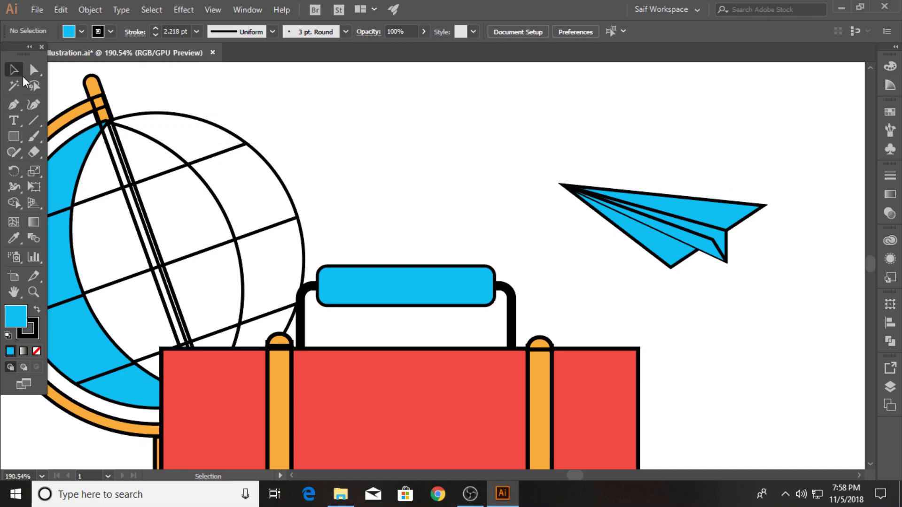
key(z)
mouse_move(627, 235)
mouse_down()
mouse_move(528, 238)
mouse_move(536, 202)
mouse_up()
Recolour the paper plane's body white by sampling the globe's fill with the Eyedropper
click(626, 227)
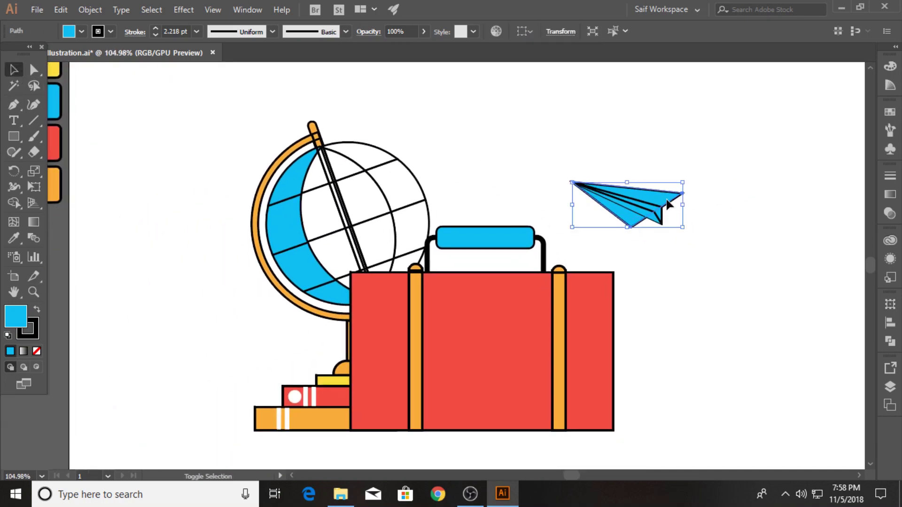
key(shift+m)
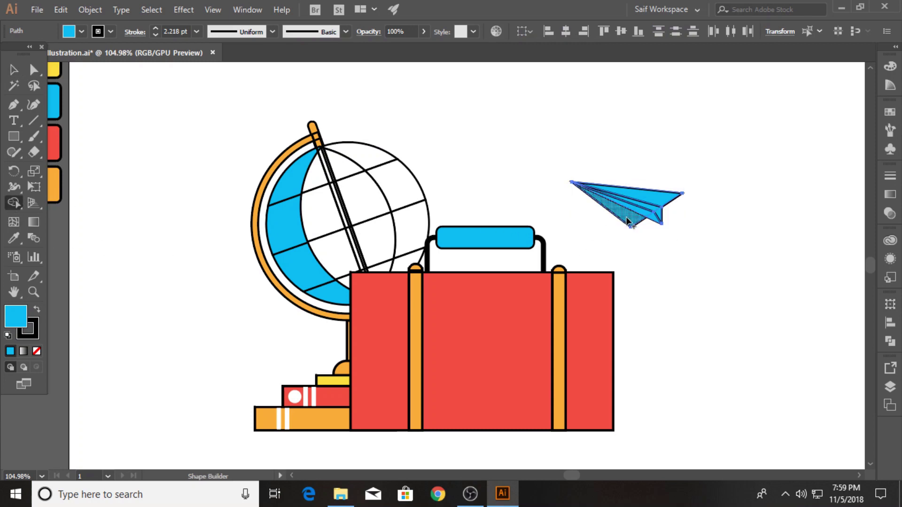
click(11, 71)
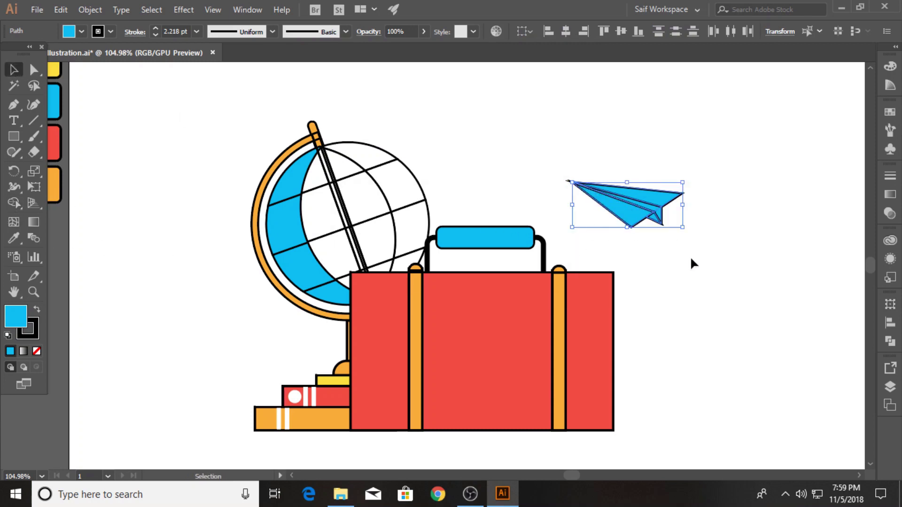
click(14, 239)
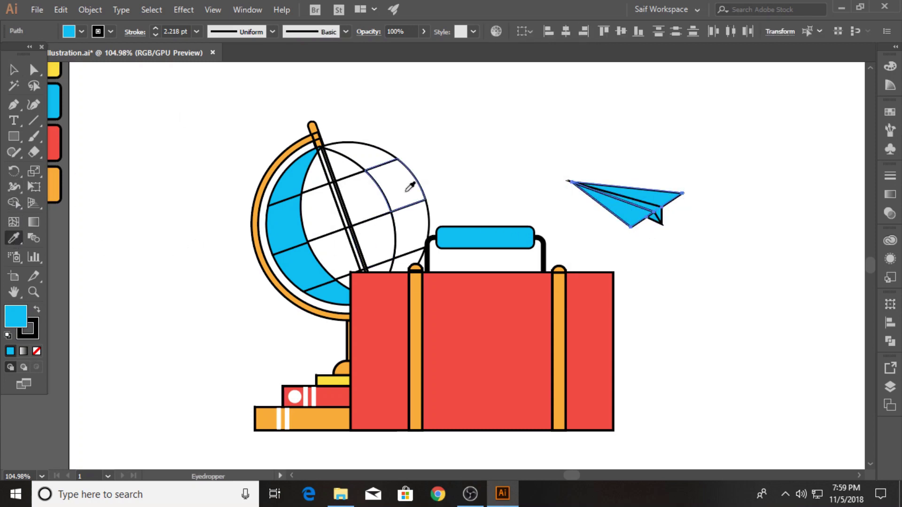
click(411, 190)
key(v)
click(486, 141)
Draw a curved flight path from the plane sweeping across the suitcase and past the globe
key(p)
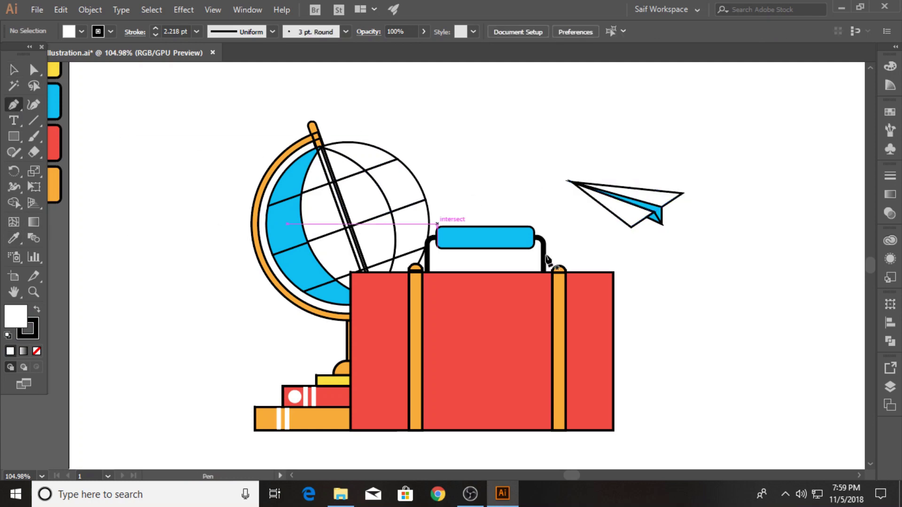
click(668, 229)
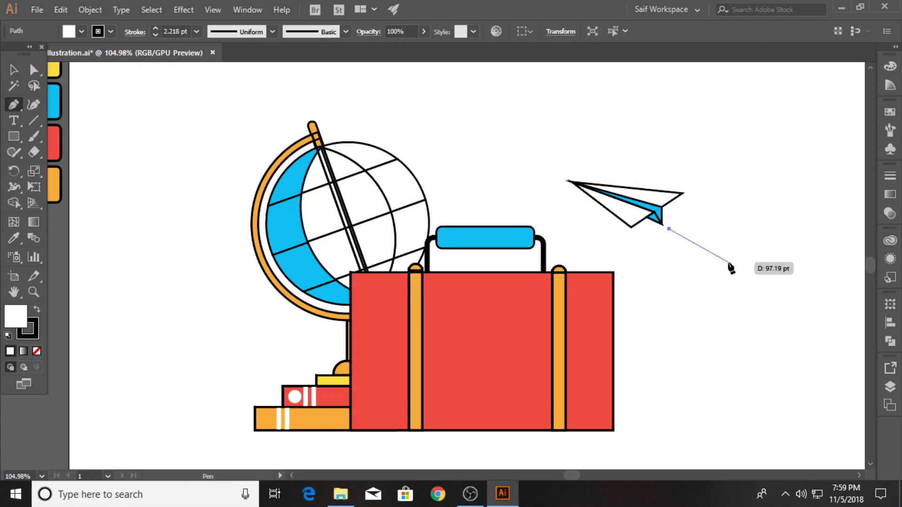
mouse_move(748, 338)
mouse_down()
mouse_move(763, 405)
mouse_move(717, 405)
mouse_up()
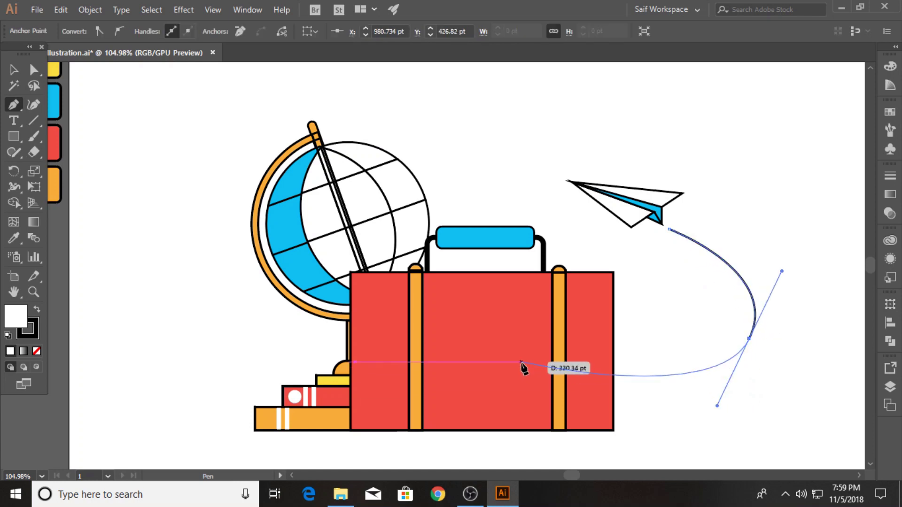
click(464, 315)
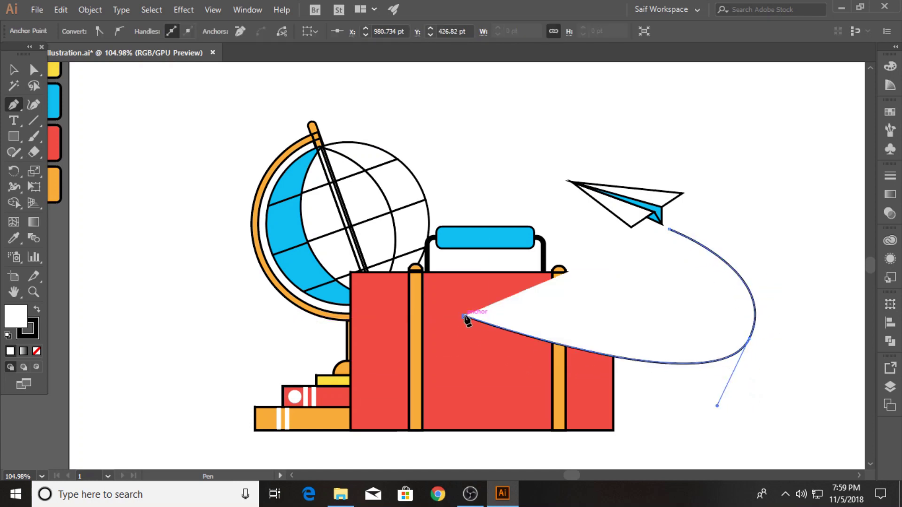
mouse_move(213, 342)
mouse_down()
mouse_move(164, 463)
mouse_move(209, 420)
mouse_up()
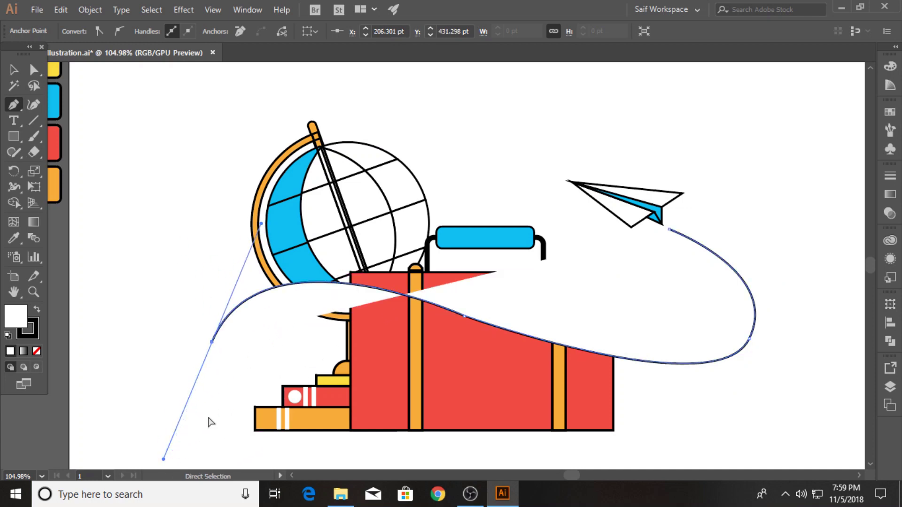
key(ctrl+shift+a)
Give the flight path no fill and a dashed stroke
click(234, 302)
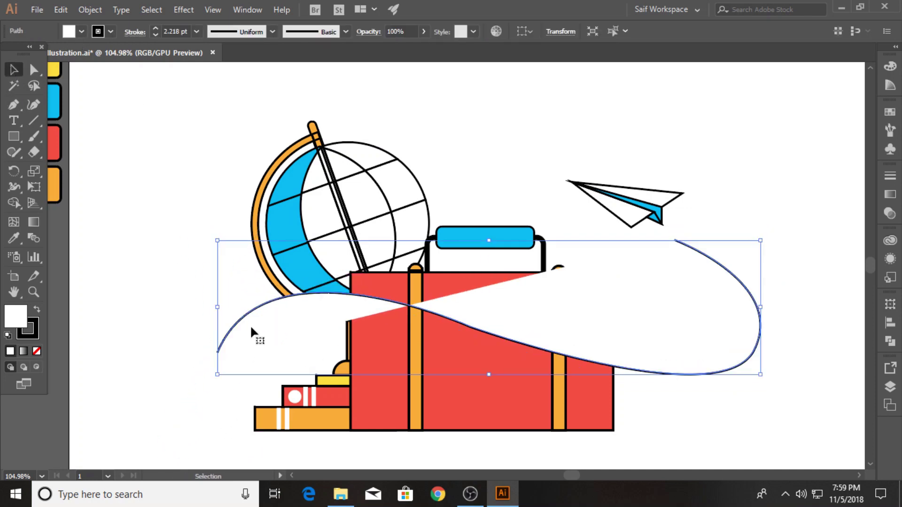
click(81, 32)
click(8, 54)
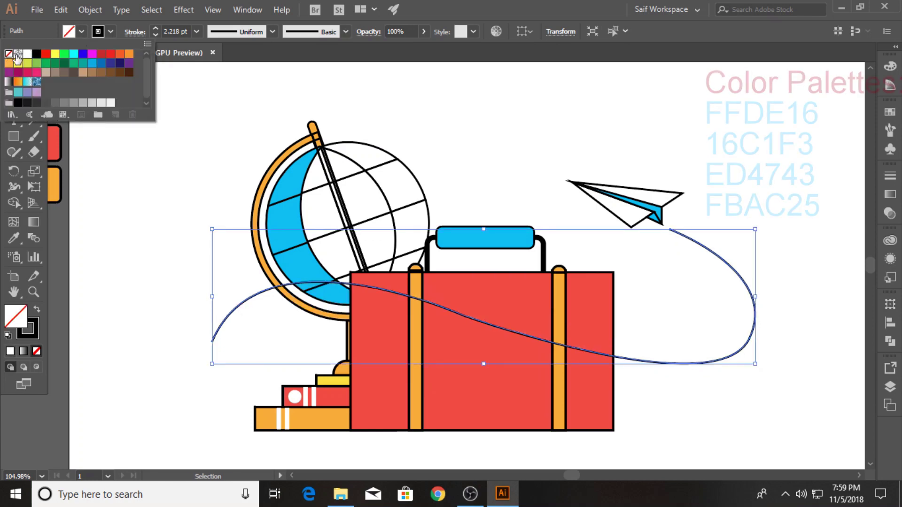
click(135, 32)
click(9, 122)
click(205, 242)
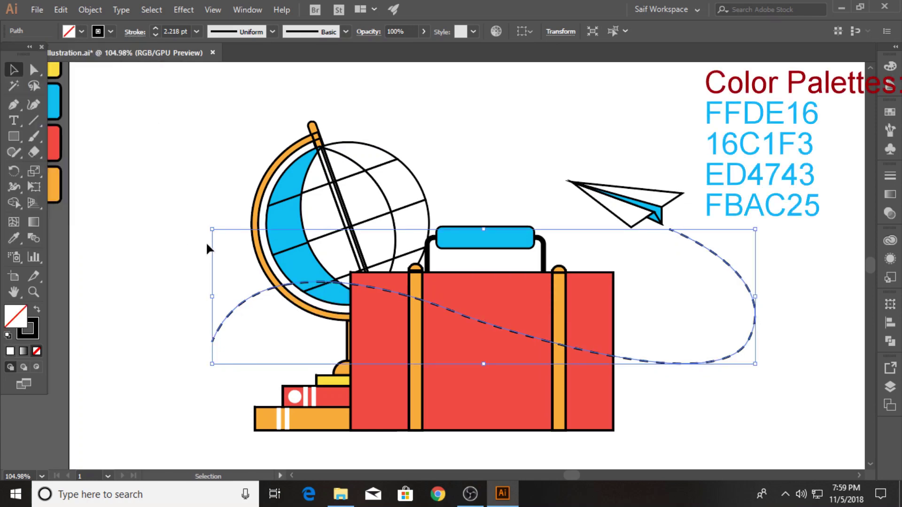
Send the flight path behind the artwork via Arrange > Send to Back
right_click(673, 363)
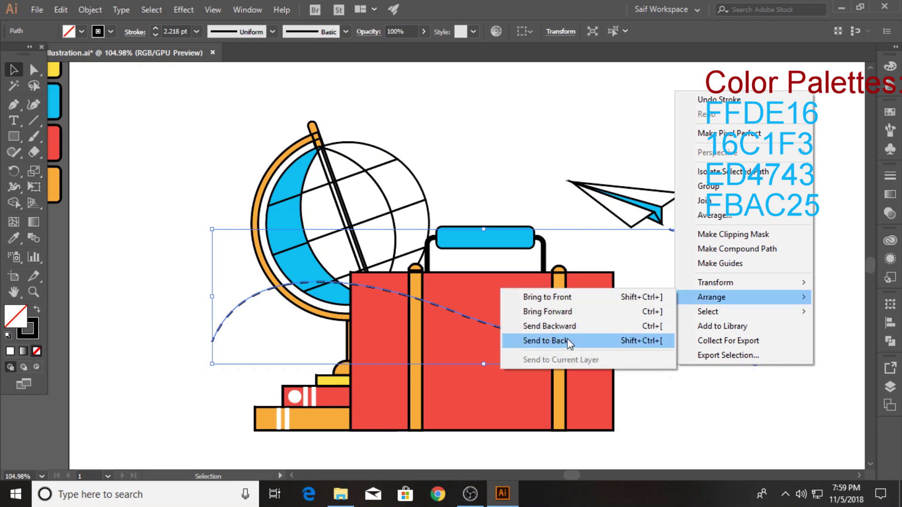
click(568, 338)
key(z)
drag(655, 306, 611, 312)
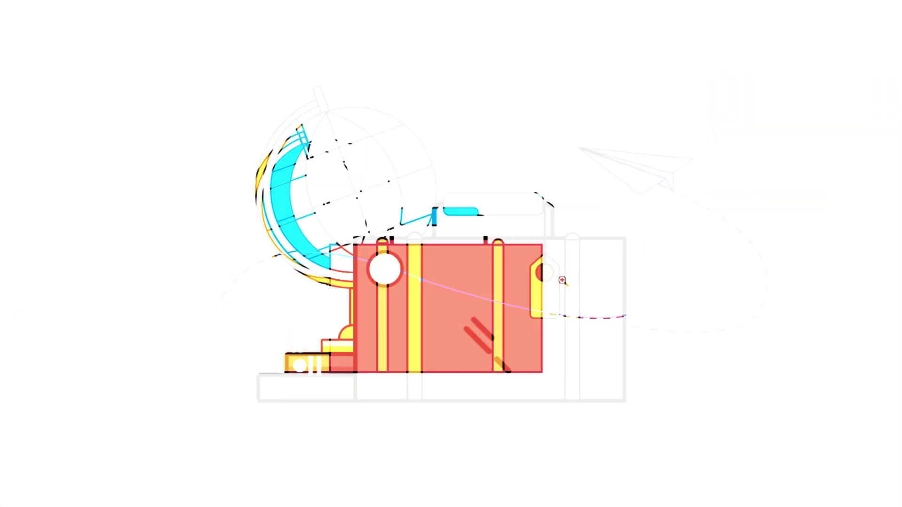